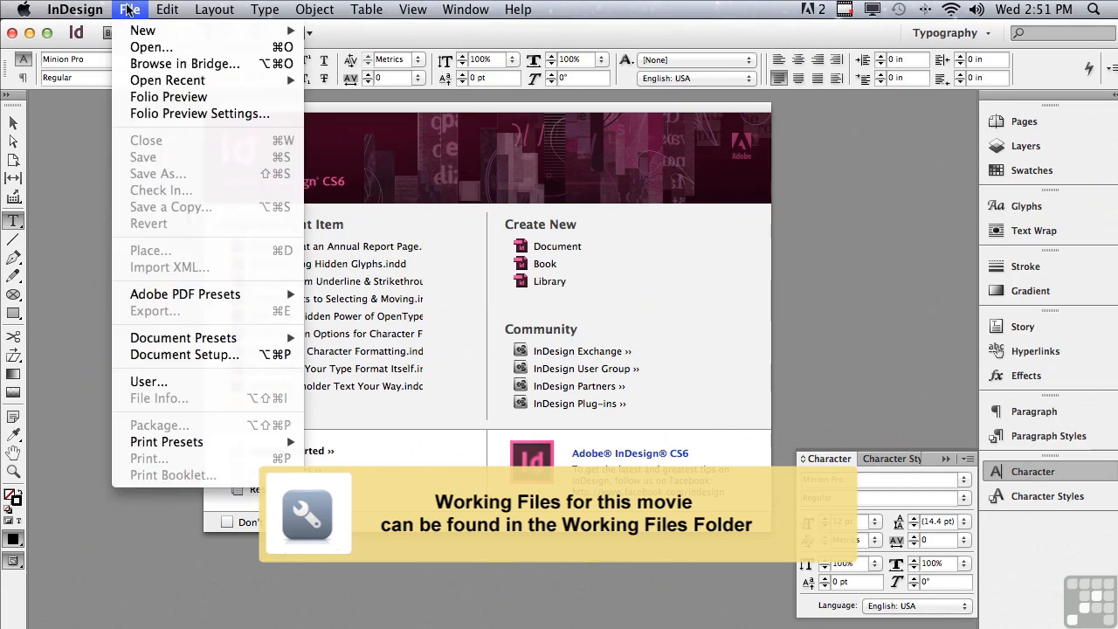
# Open the document "0607 Format an Annual Report Page.indd" from the InDesign CS6 Sample Layouts folder
pyautogui.click(318, 120)
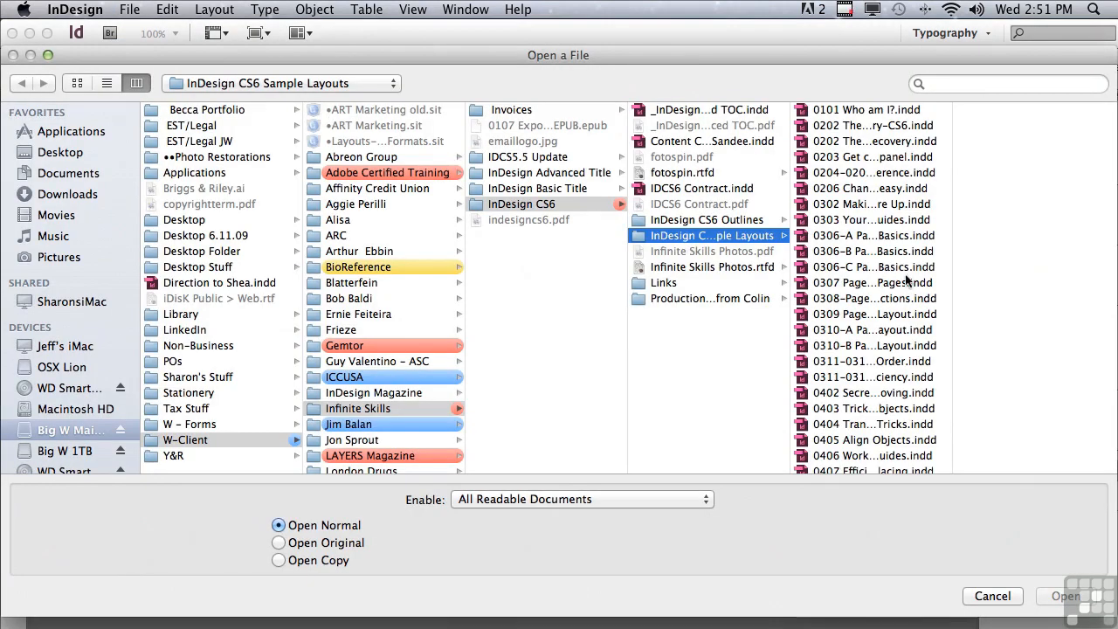
pyautogui.scroll(-10, 927, 463)
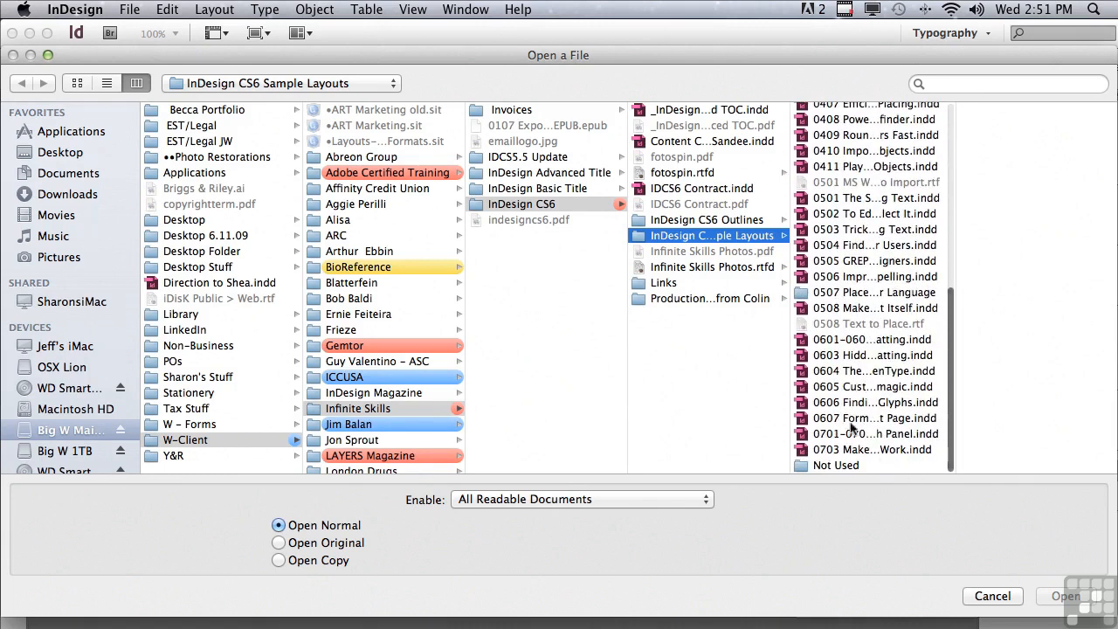
pyautogui.click(826, 419)
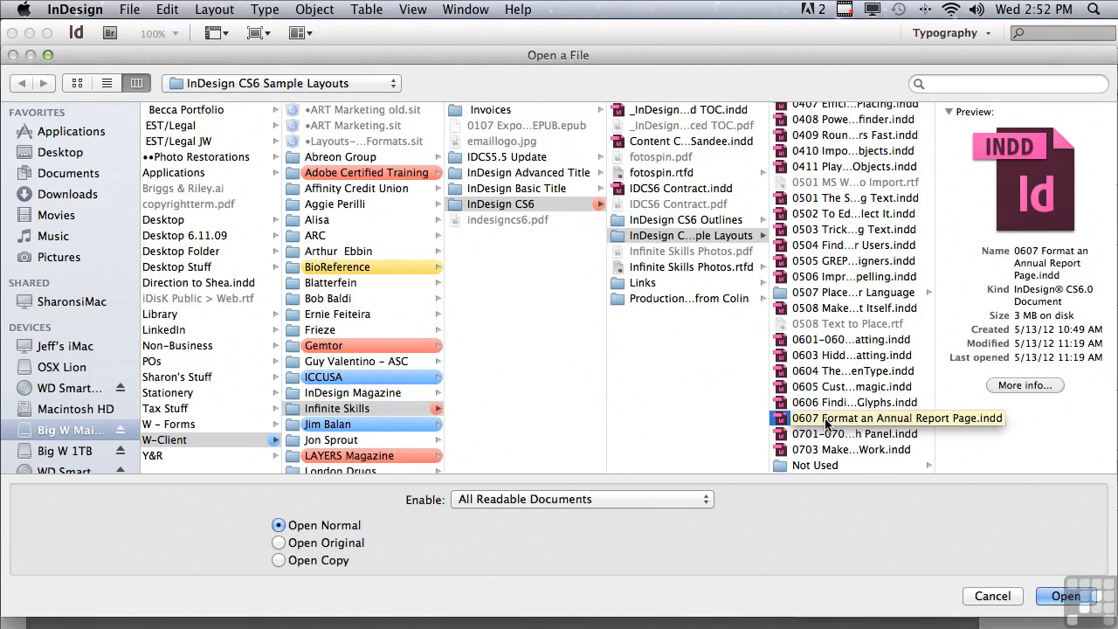
pyautogui.click(1065, 596)
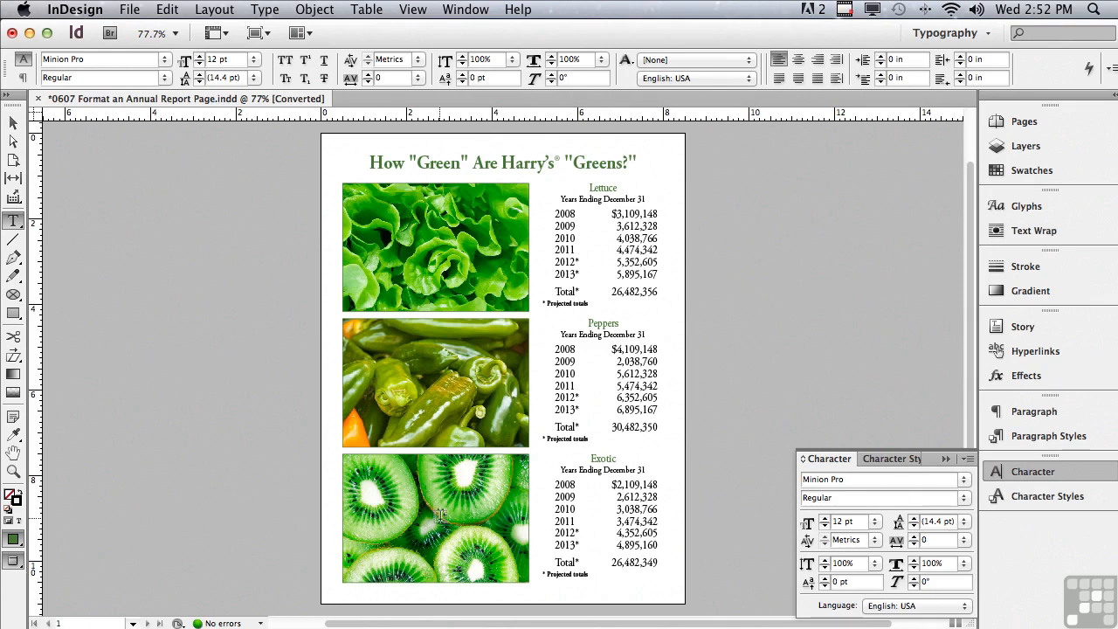
# Place the text insertion point before "How" at the start of the page headline
pyautogui.click(13, 471)
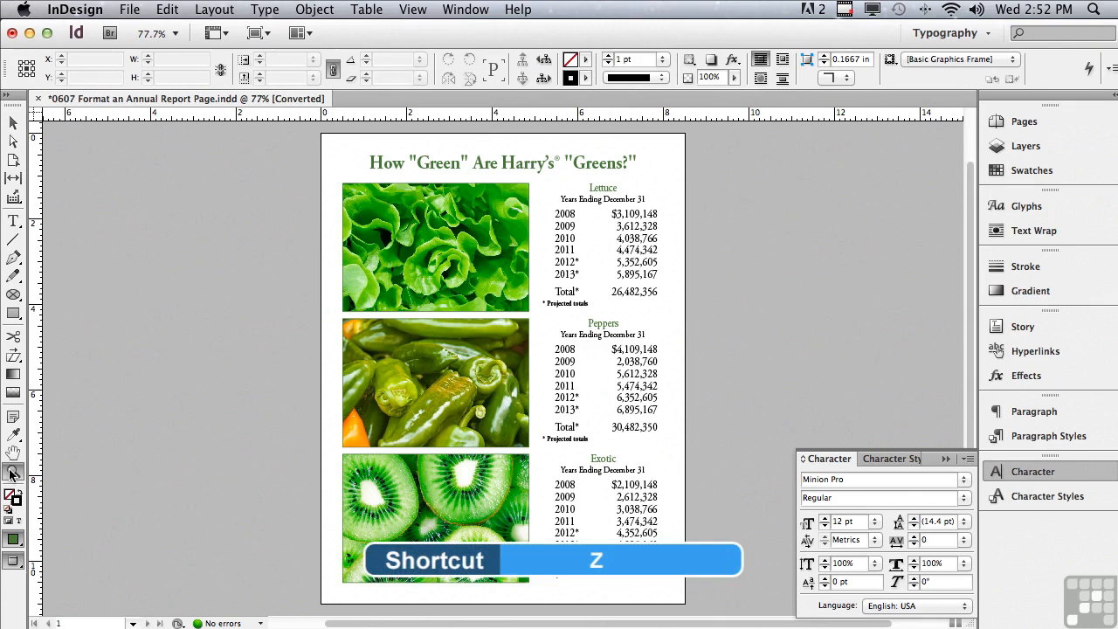
pyautogui.moveTo(309, 130); pyautogui.dragTo(700, 262)
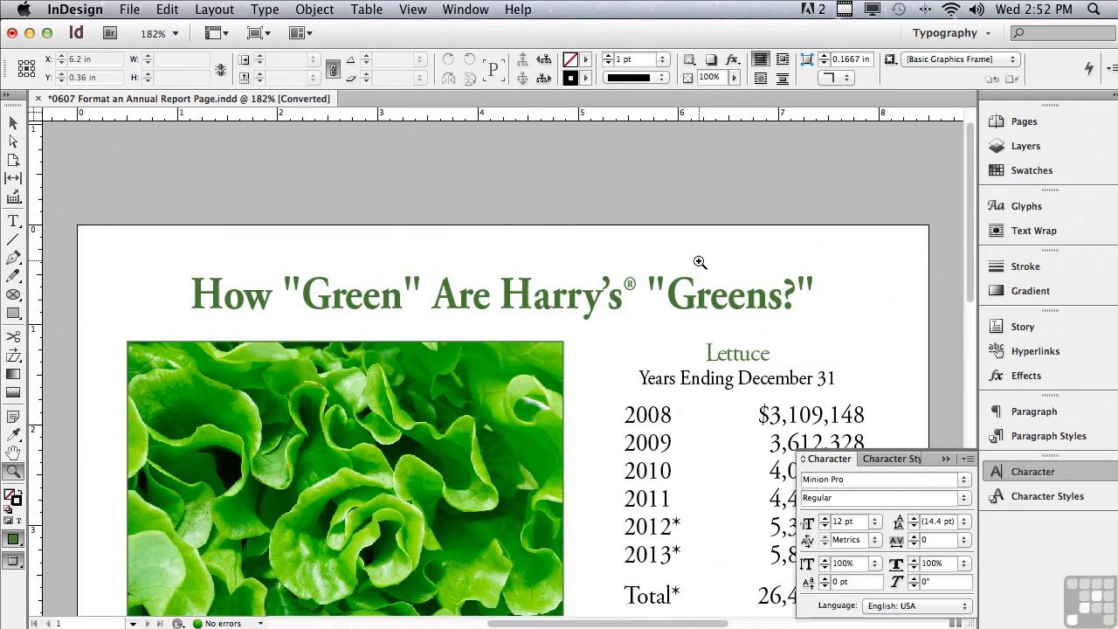
pyautogui.press('t')
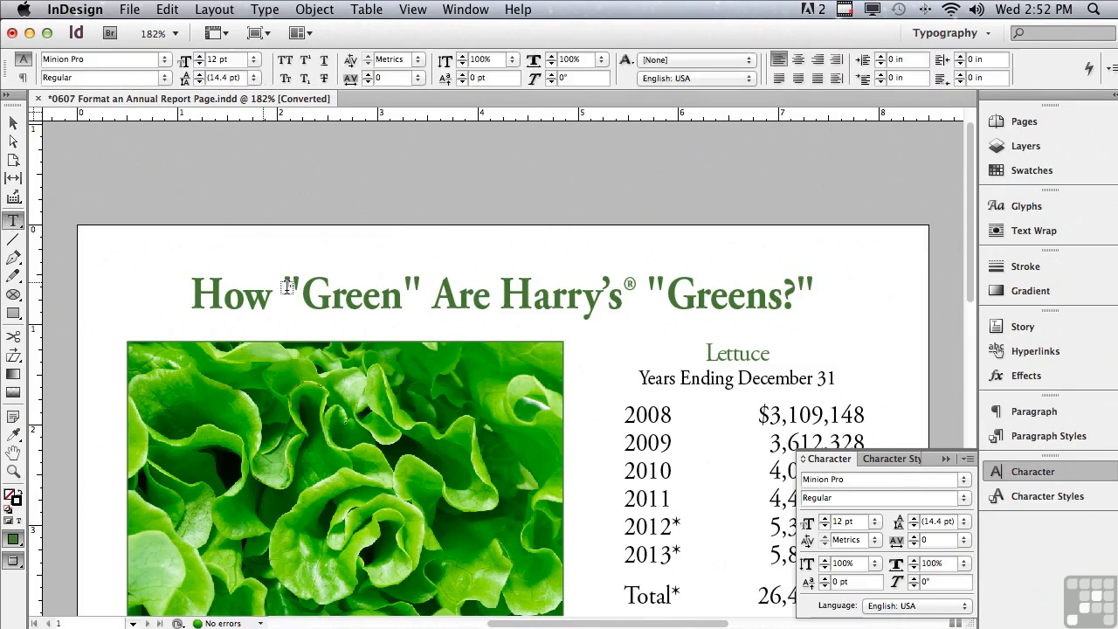
pyautogui.moveTo(283, 292); pyautogui.dragTo(303, 294)
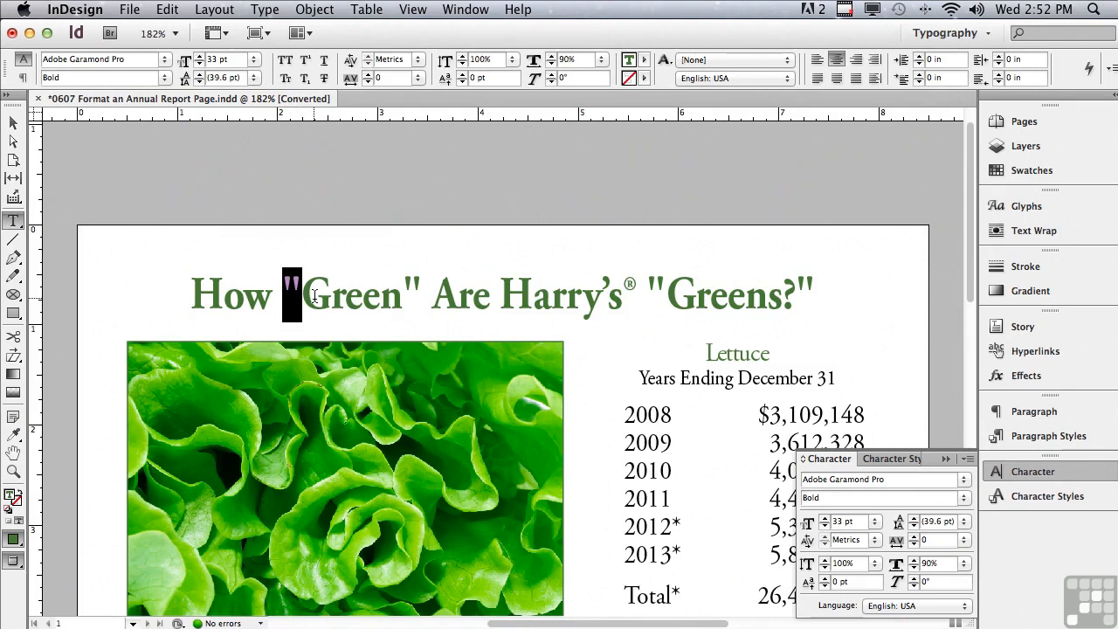
pyautogui.click(181, 285)
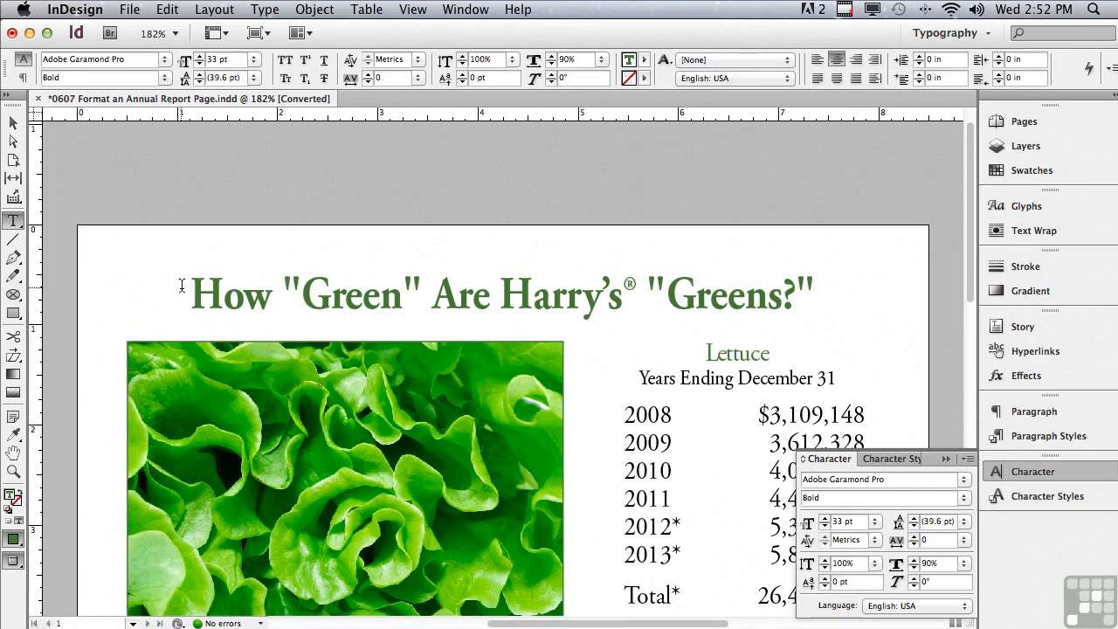
# Open Find/Change and load the saved query "Straight Double to Typographers Quote"
pyautogui.click(163, 9)
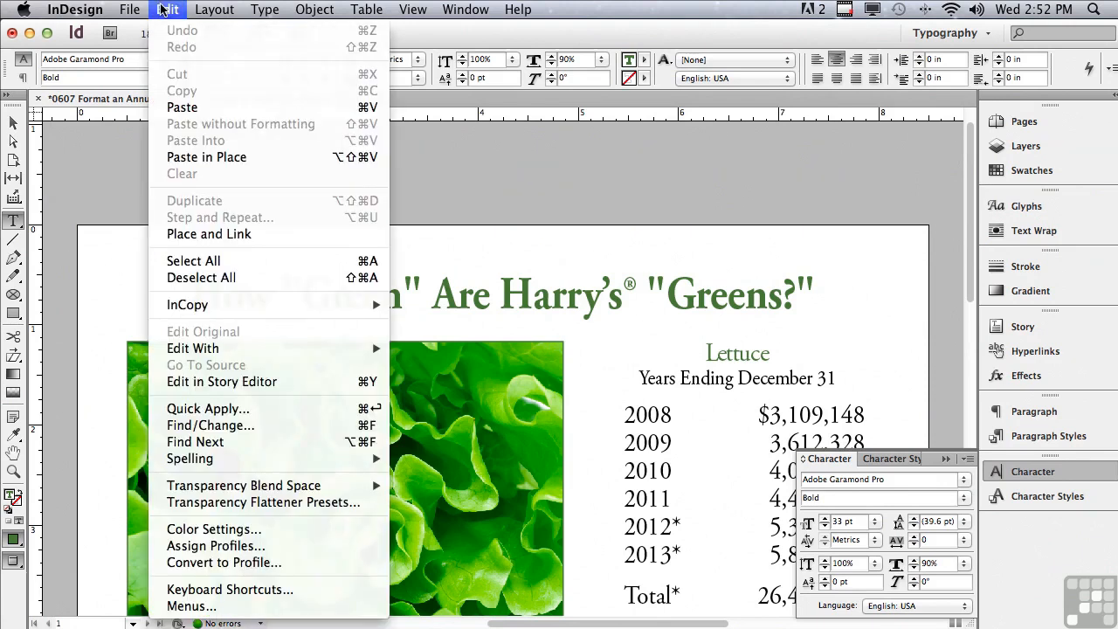
pyautogui.click(345, 425)
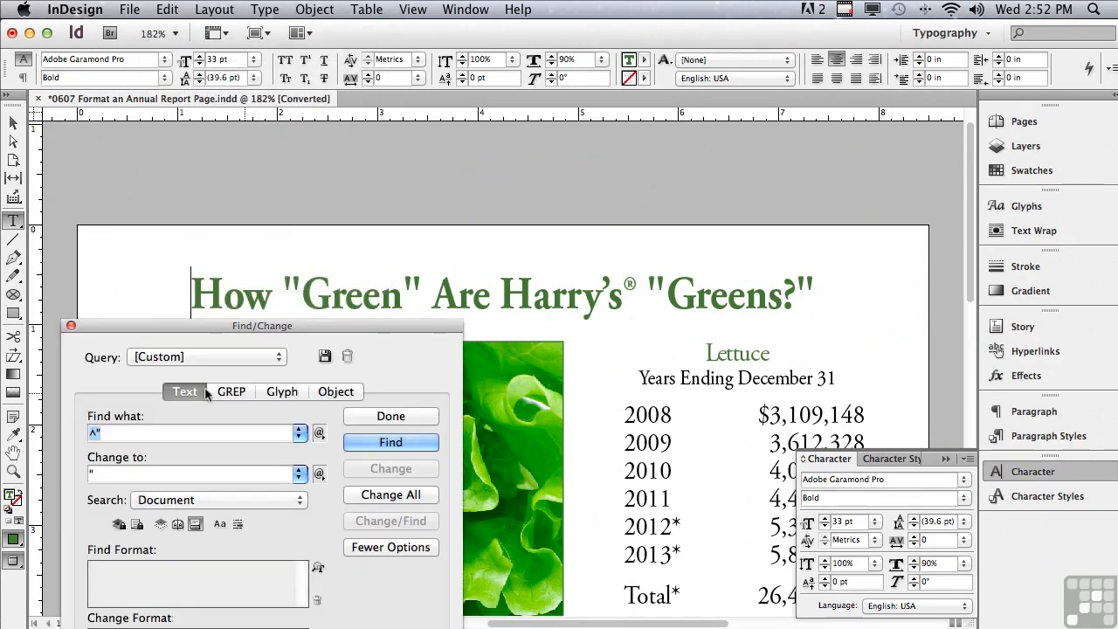
pyautogui.moveTo(163, 327); pyautogui.dragTo(209, 342)
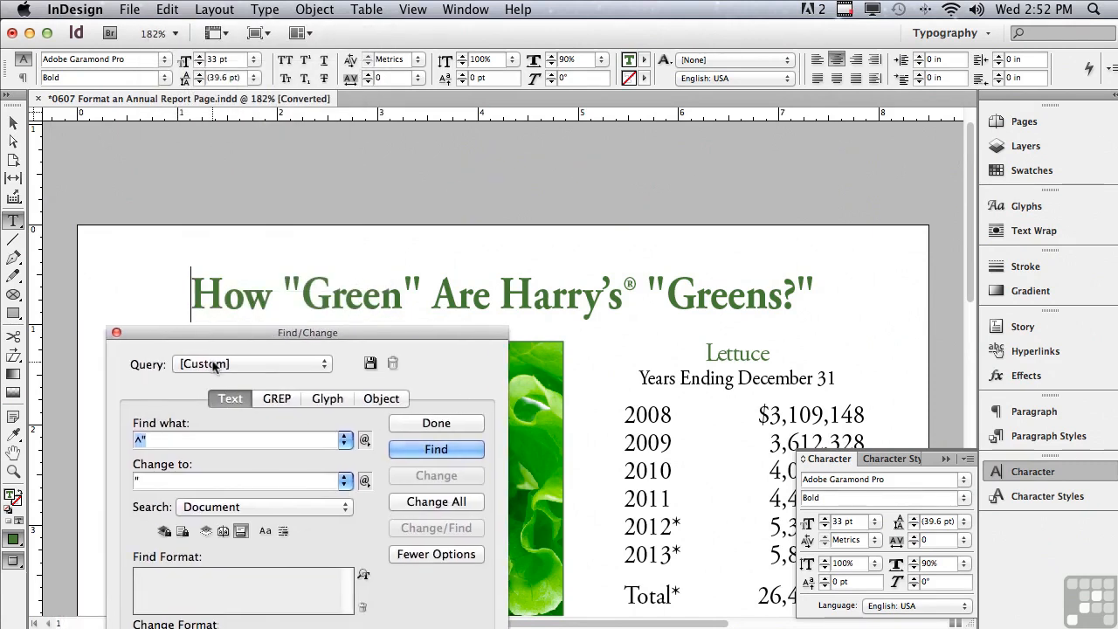
pyautogui.click(213, 365)
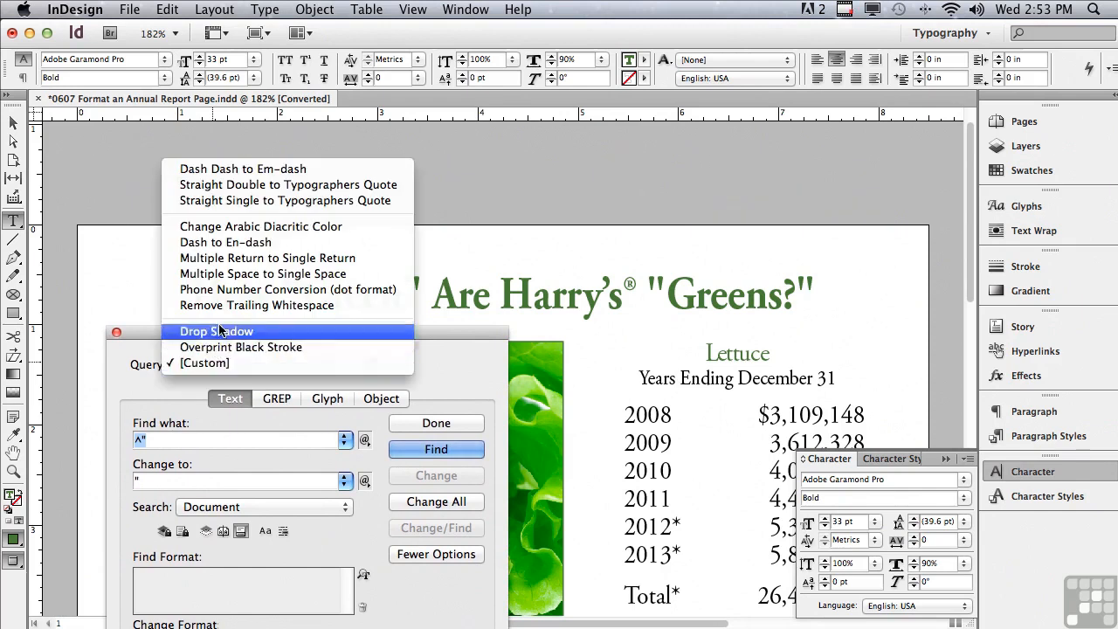
pyautogui.click(228, 186)
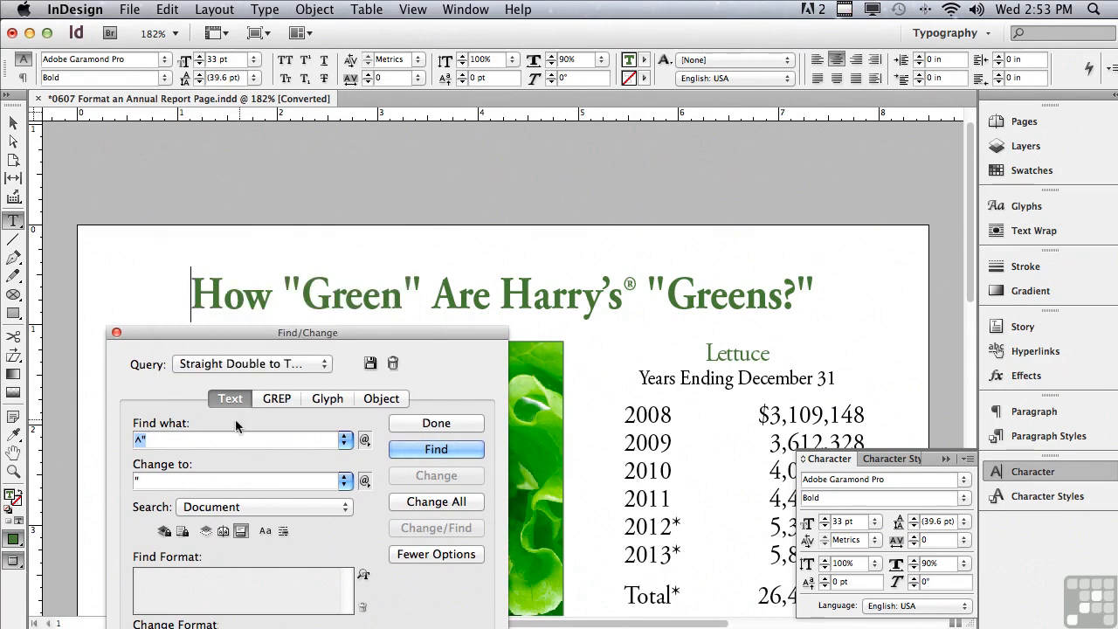
# Replace the straight quotes around "Green" one by one, and change all remaining straight double quotes in the document at once
pyautogui.click(394, 450)
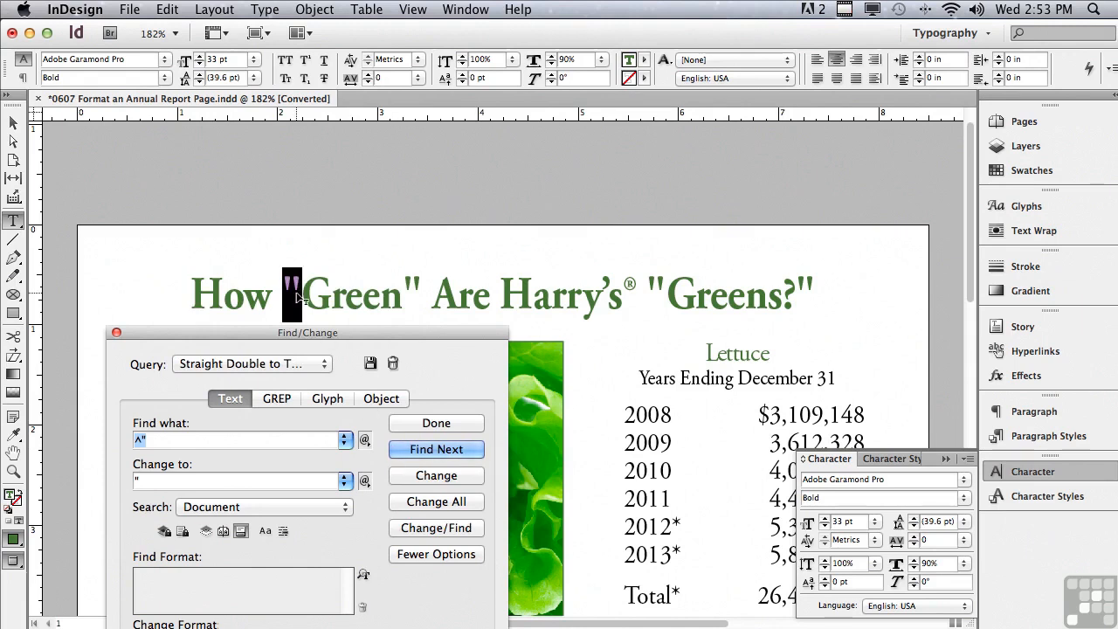
pyautogui.click(405, 477)
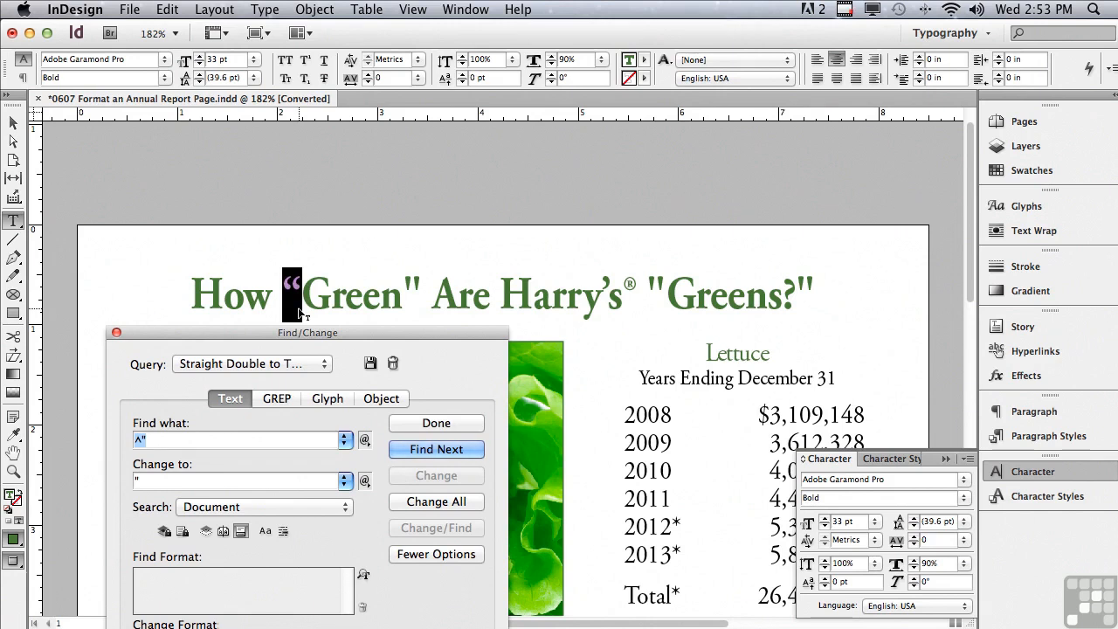
pyautogui.click(427, 450)
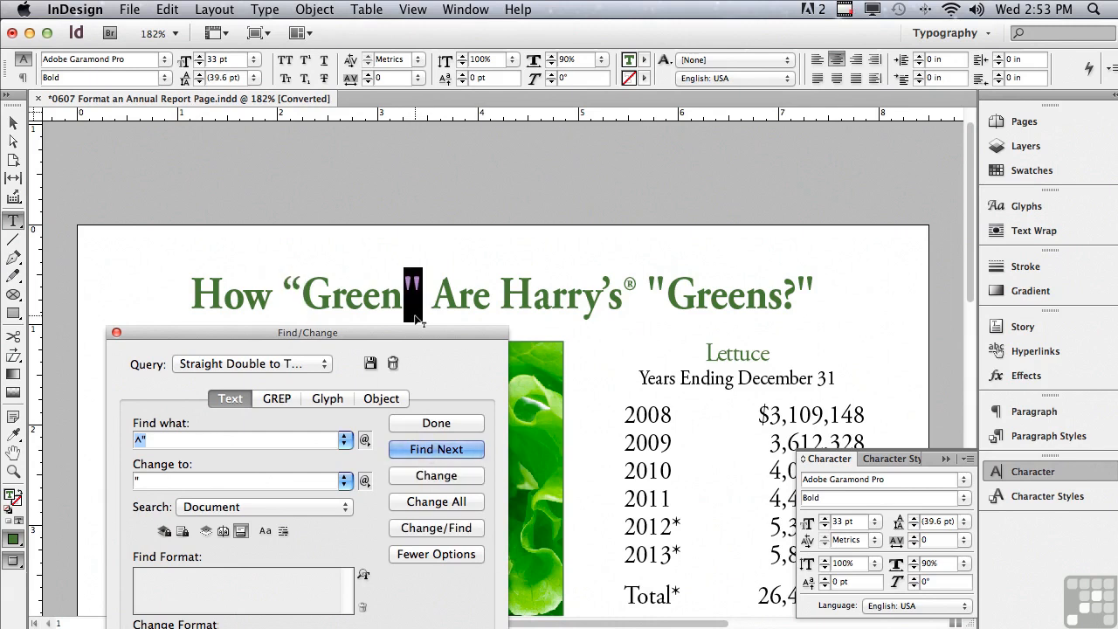
pyautogui.click(417, 476)
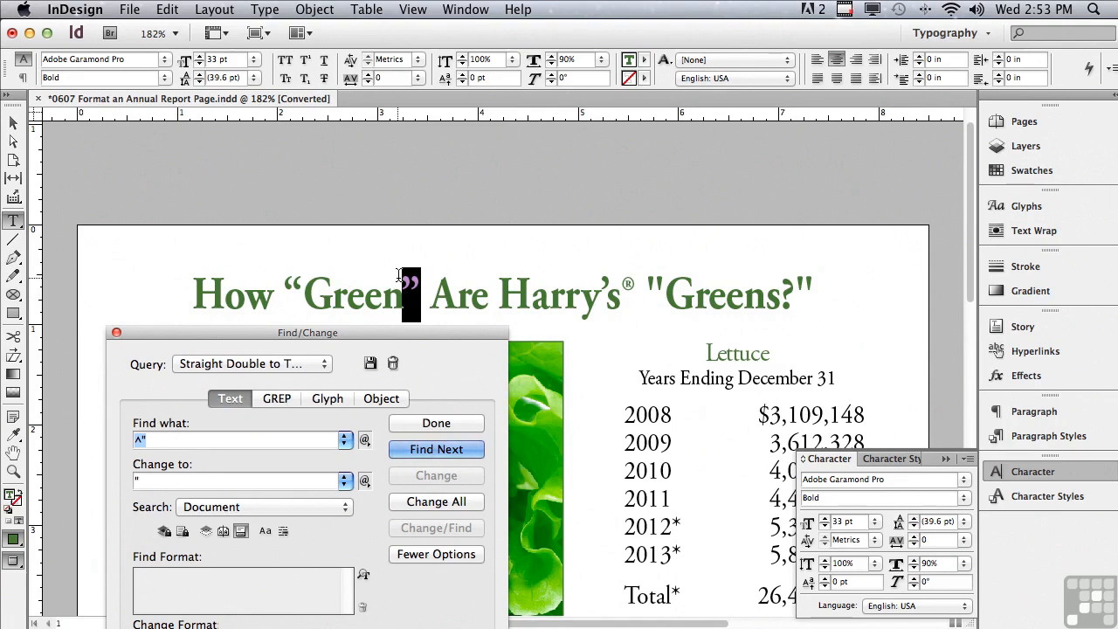
pyautogui.click(409, 504)
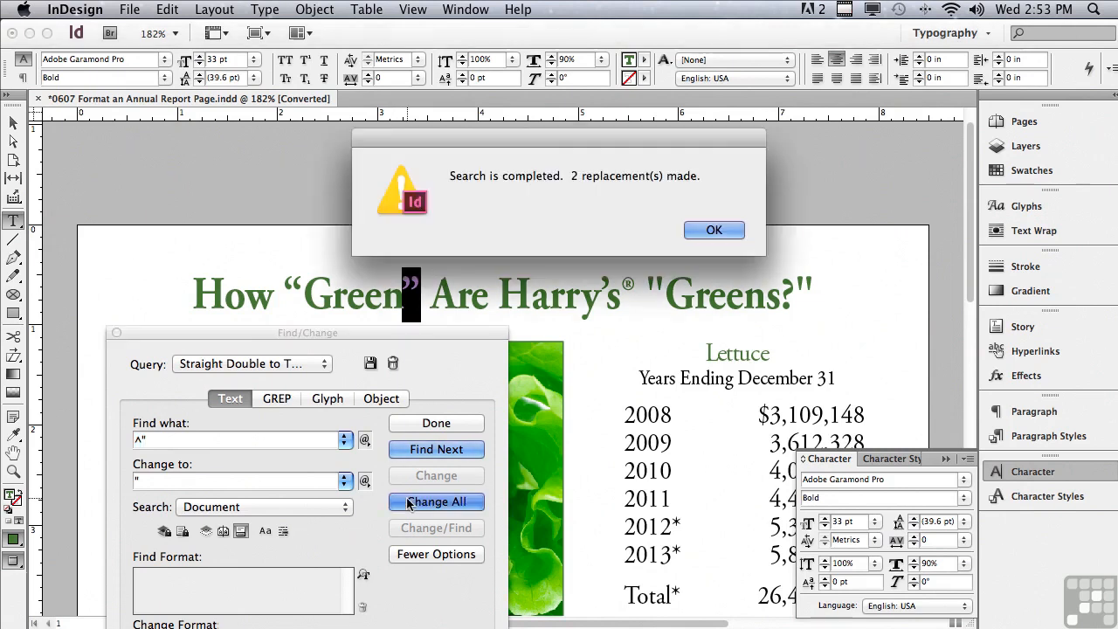
pyautogui.click(712, 231)
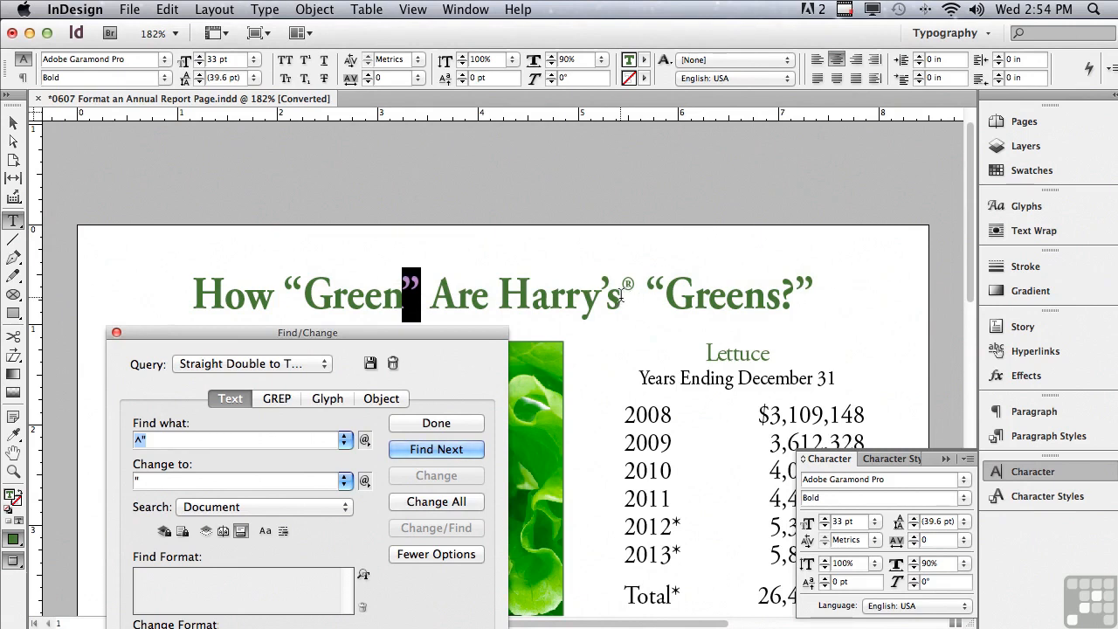
# Close Find/Change and reduce the font size of the ® symbol after "Harry's" to 27 pt
pyautogui.click(621, 297)
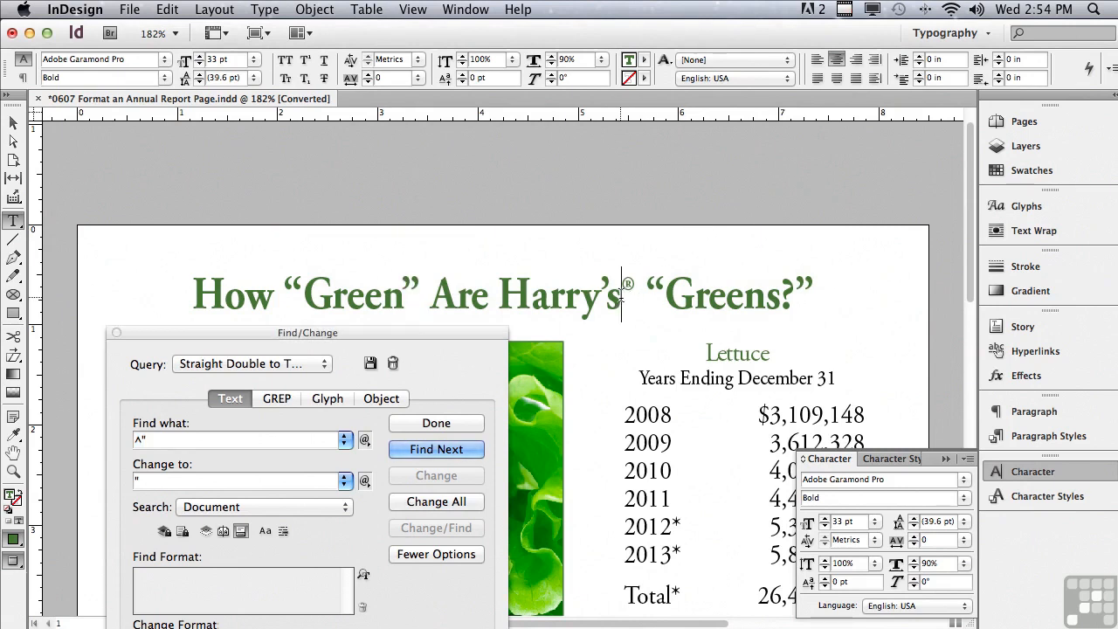
pyautogui.hotkey('shift', 'Right')
pyautogui.click(116, 333)
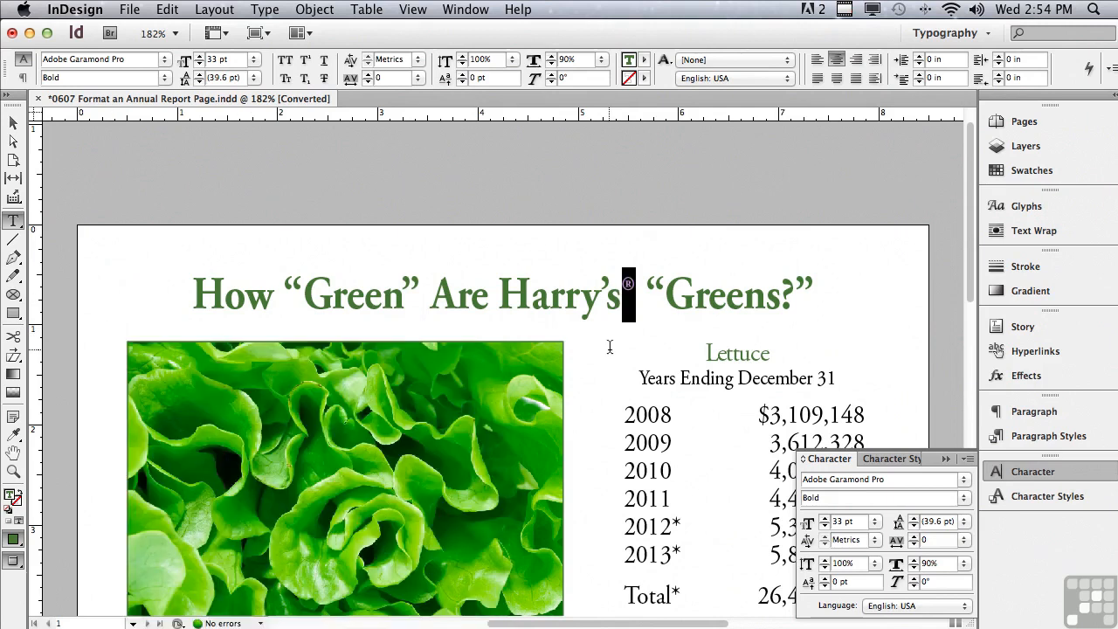
pyautogui.click(199, 64)
pyautogui.click(199, 64)
pyautogui.click(199, 64)
pyautogui.click(199, 64)
pyautogui.click(199, 64)
pyautogui.click(199, 64)
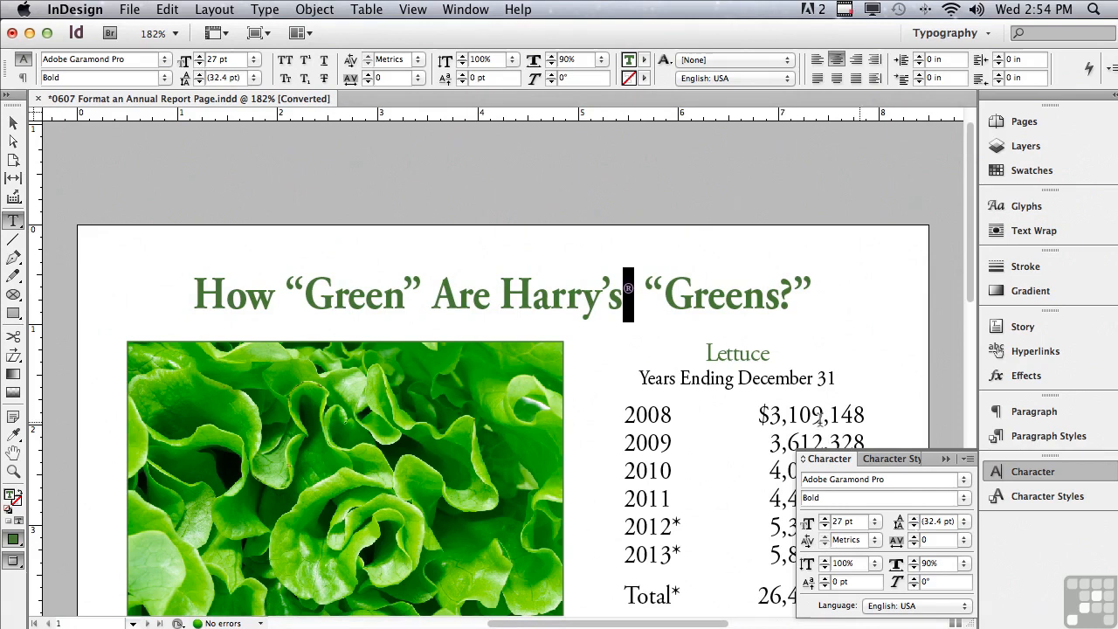
# Raise the ® symbol in the headline by increasing its baseline shift
pyautogui.click(825, 580)
pyautogui.click(825, 580)
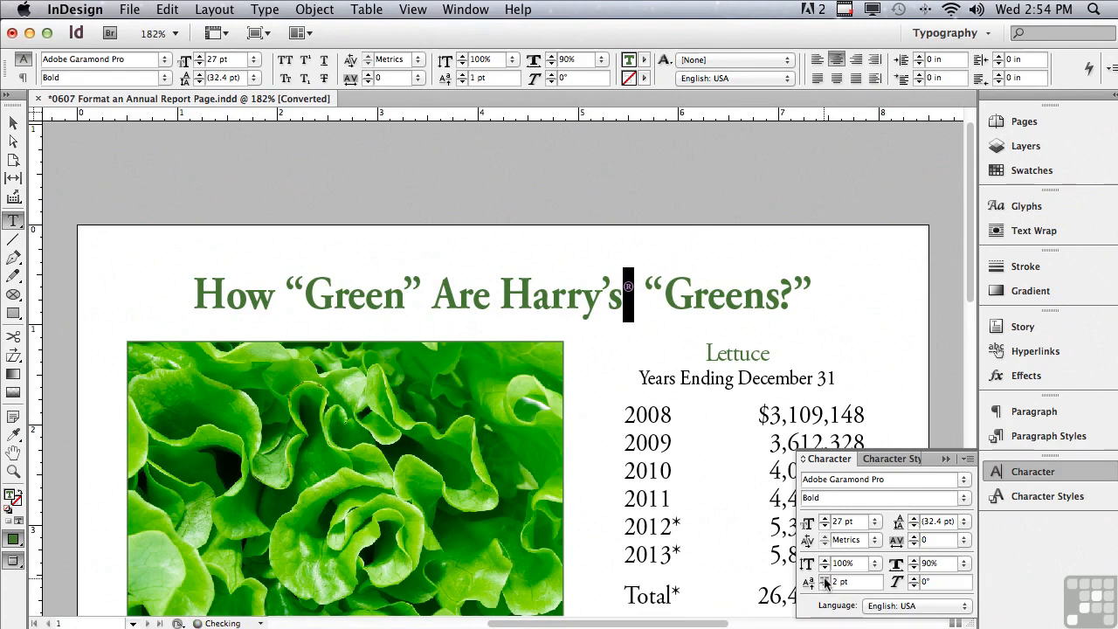
pyautogui.click(825, 578)
pyautogui.click(825, 578)
pyautogui.click(824, 578)
pyautogui.click(824, 580)
# Try the Italic and Bold Italic font styles on the whole headline and return it to Bold
pyautogui.click(178, 295)
pyautogui.moveTo(177, 295); pyautogui.dragTo(817, 335)
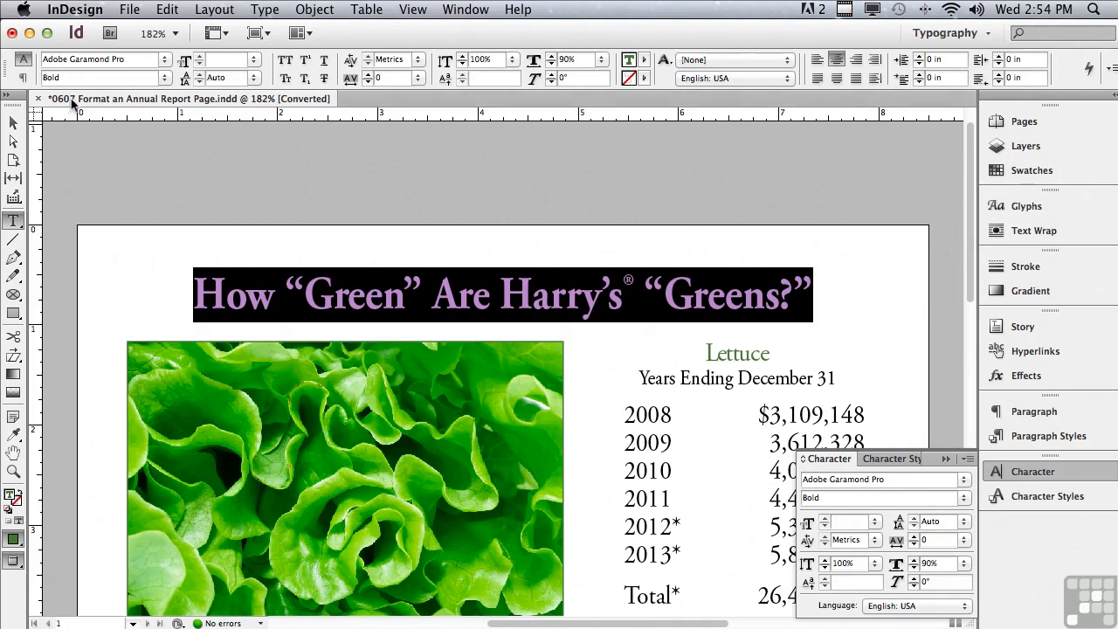
pyautogui.click(162, 80)
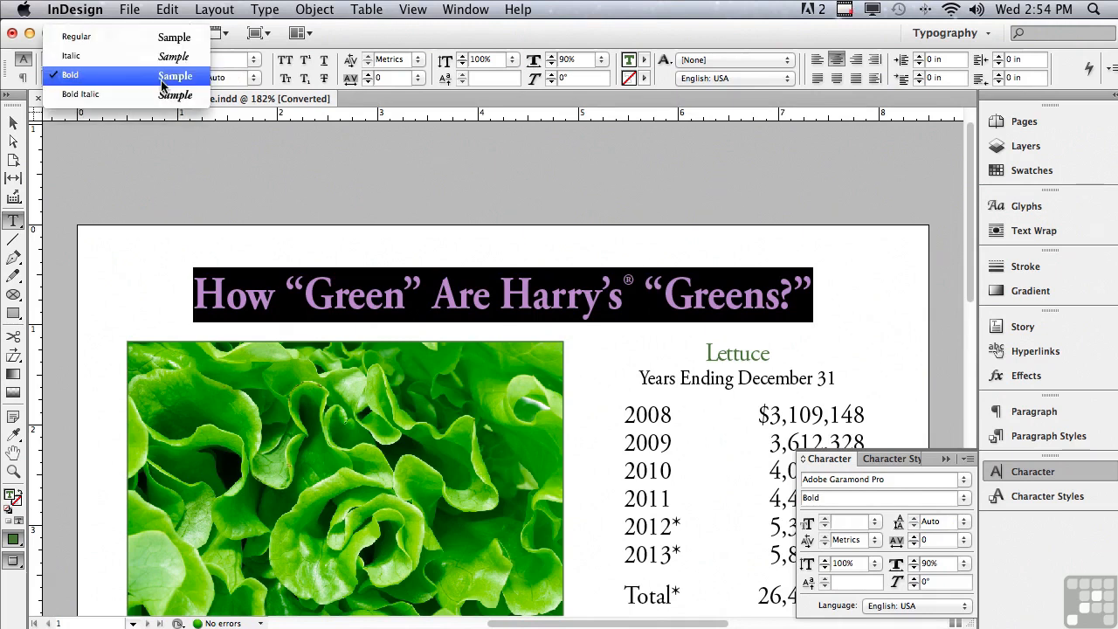
pyautogui.click(62, 58)
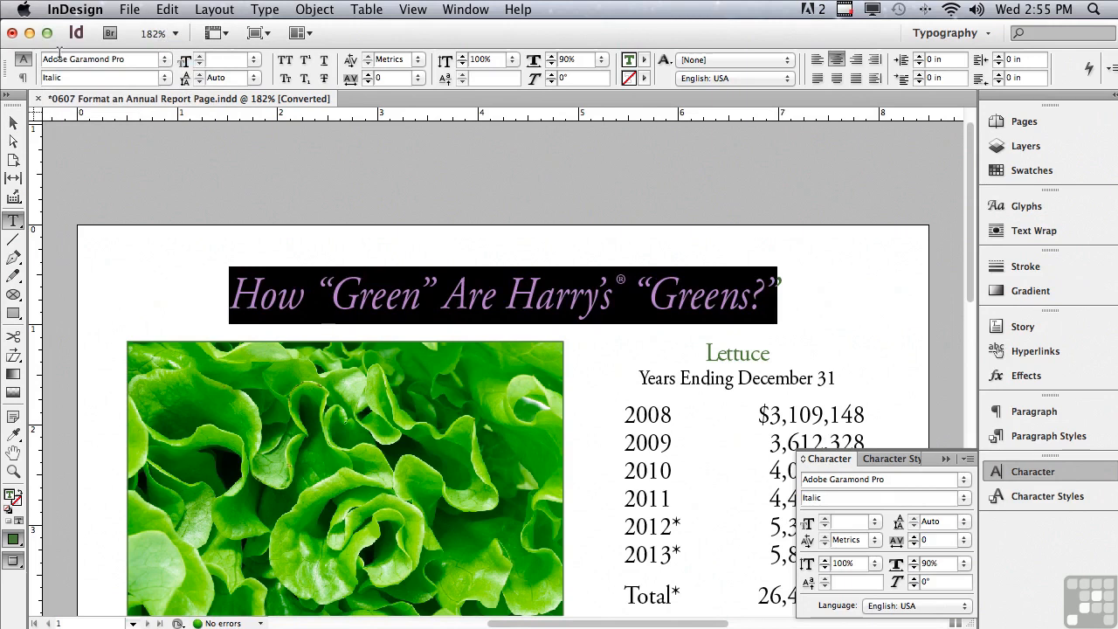
pyautogui.click(164, 79)
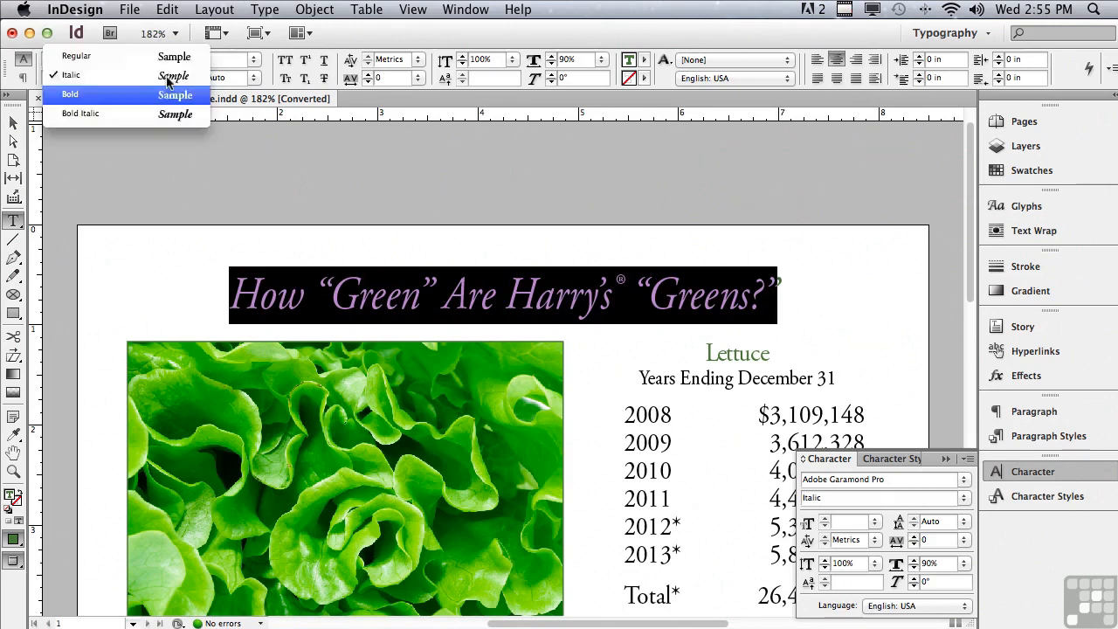
pyautogui.click(159, 119)
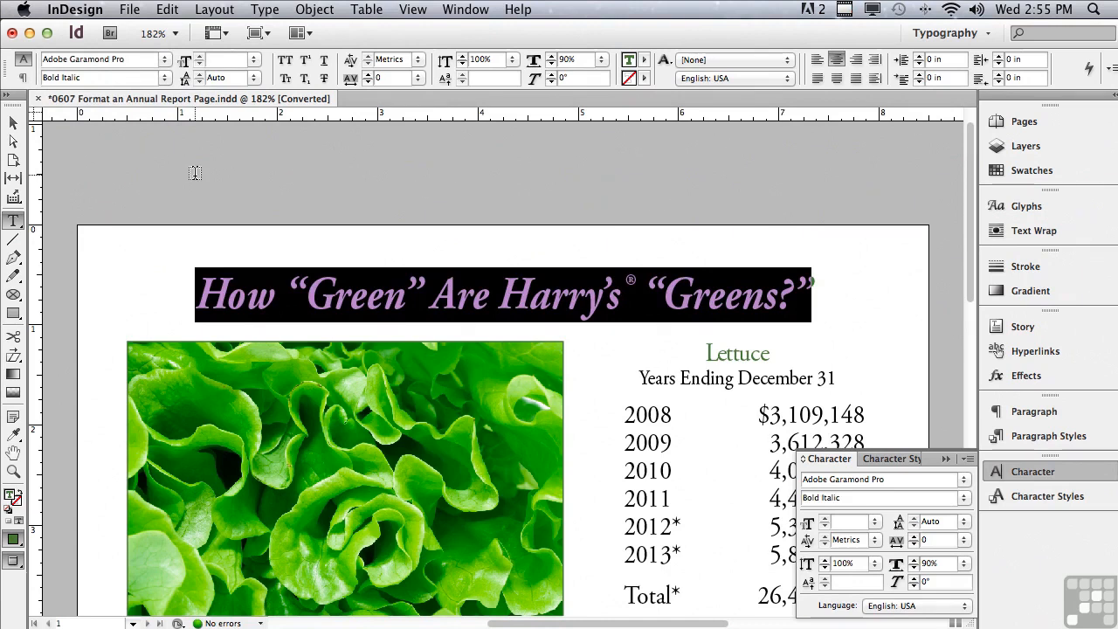
pyautogui.click(164, 78)
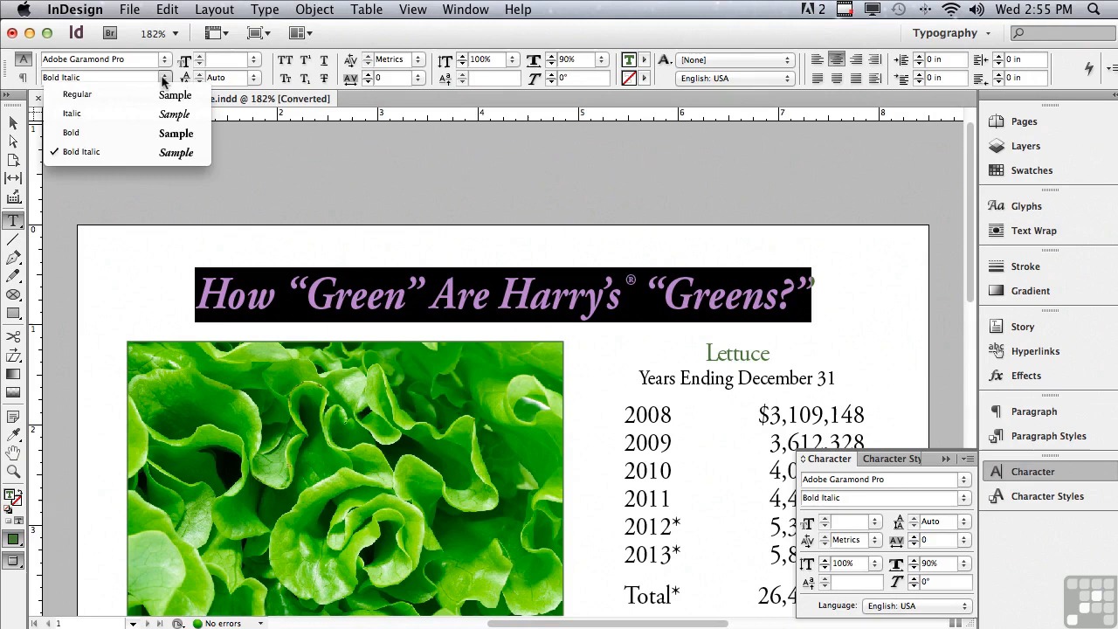
pyautogui.click(145, 133)
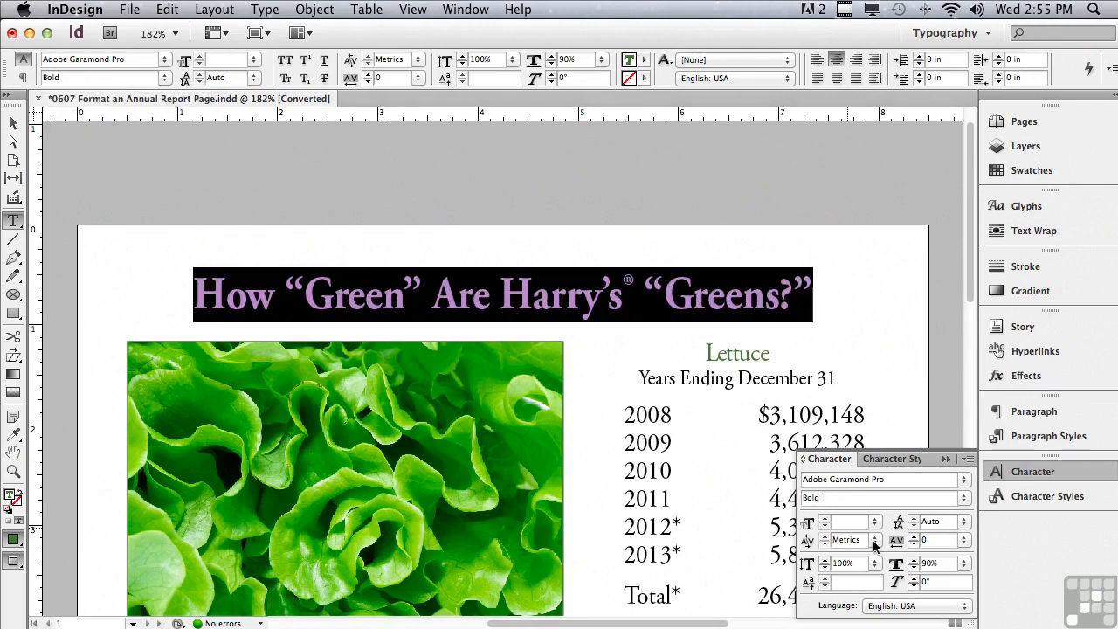
# Slant the bold headline by setting its skew (false italic) to 14°
pyautogui.click(915, 581)
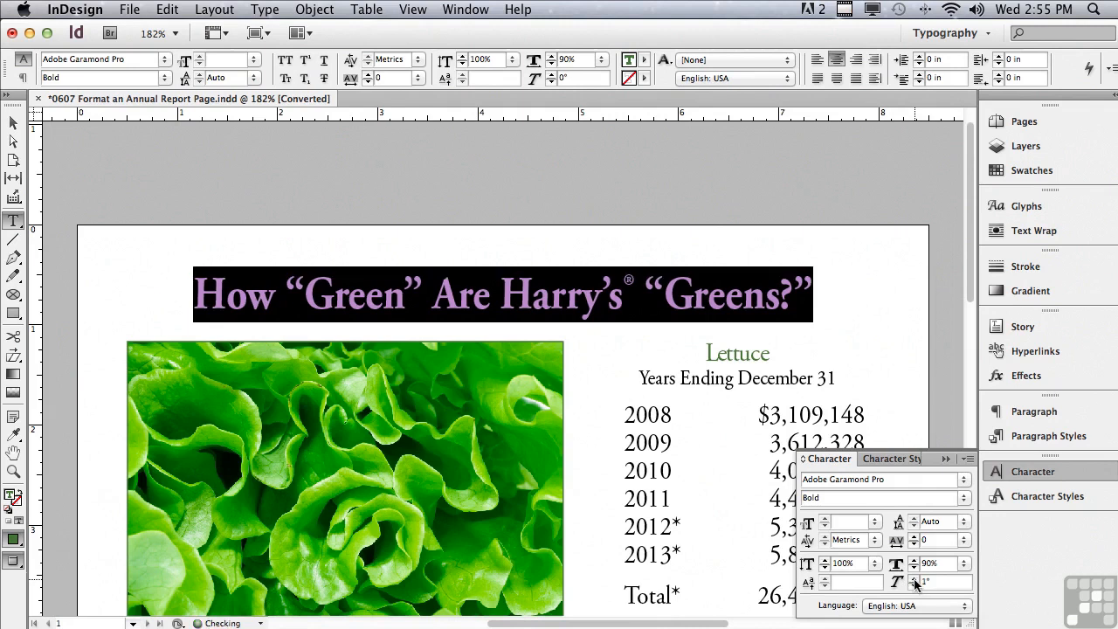
pyautogui.click(915, 580)
pyautogui.click(915, 581)
pyautogui.click(914, 581)
pyautogui.click(915, 581)
pyautogui.click(914, 581)
pyautogui.click(915, 581)
pyautogui.click(915, 581)
pyautogui.click(914, 581)
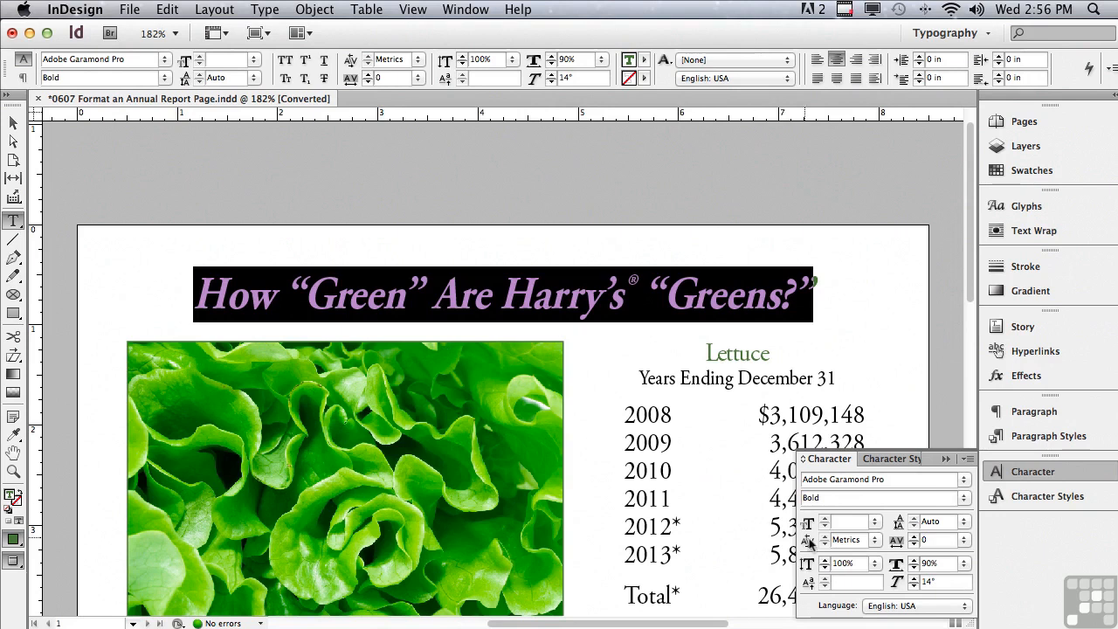
# Set the headline's kerning to Optical
pyautogui.click(875, 540)
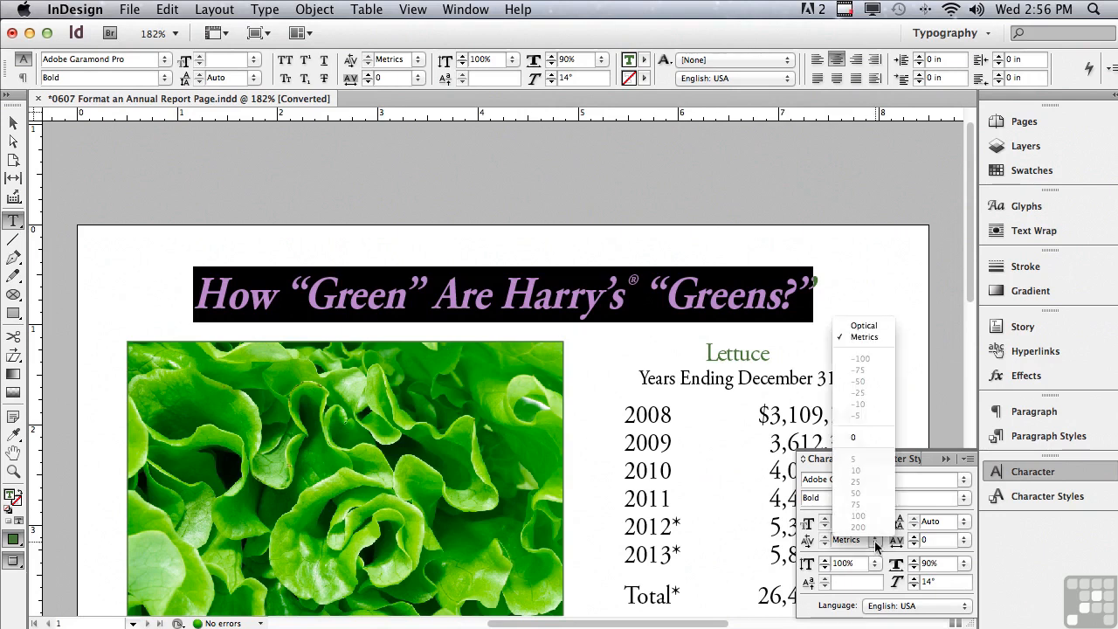
pyautogui.click(864, 325)
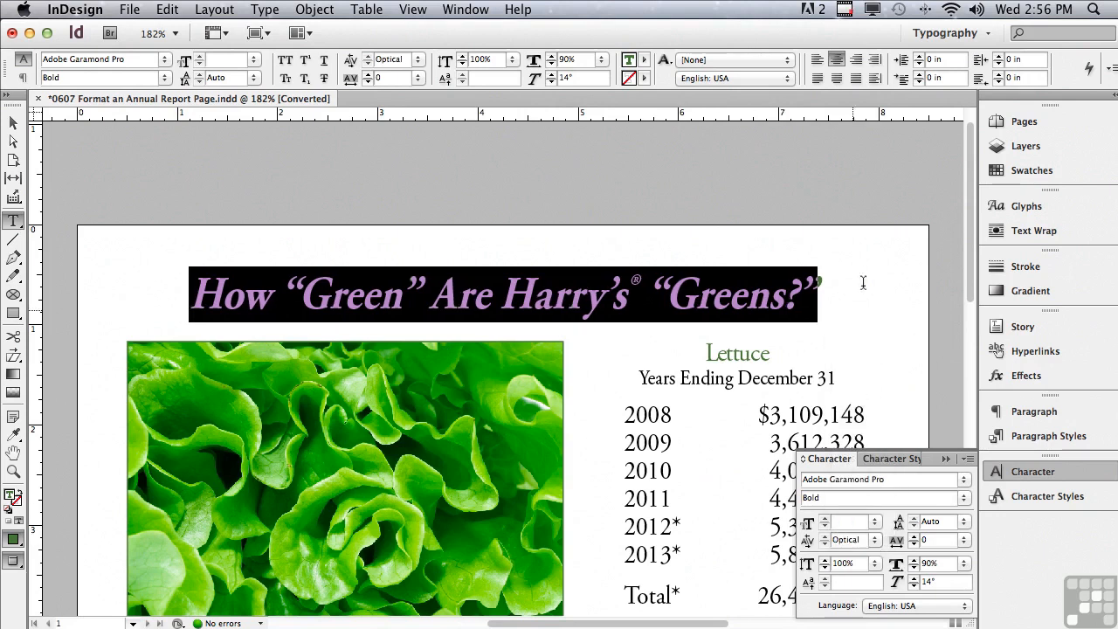
pyautogui.moveTo(969, 249); pyautogui.dragTo(967, 339)
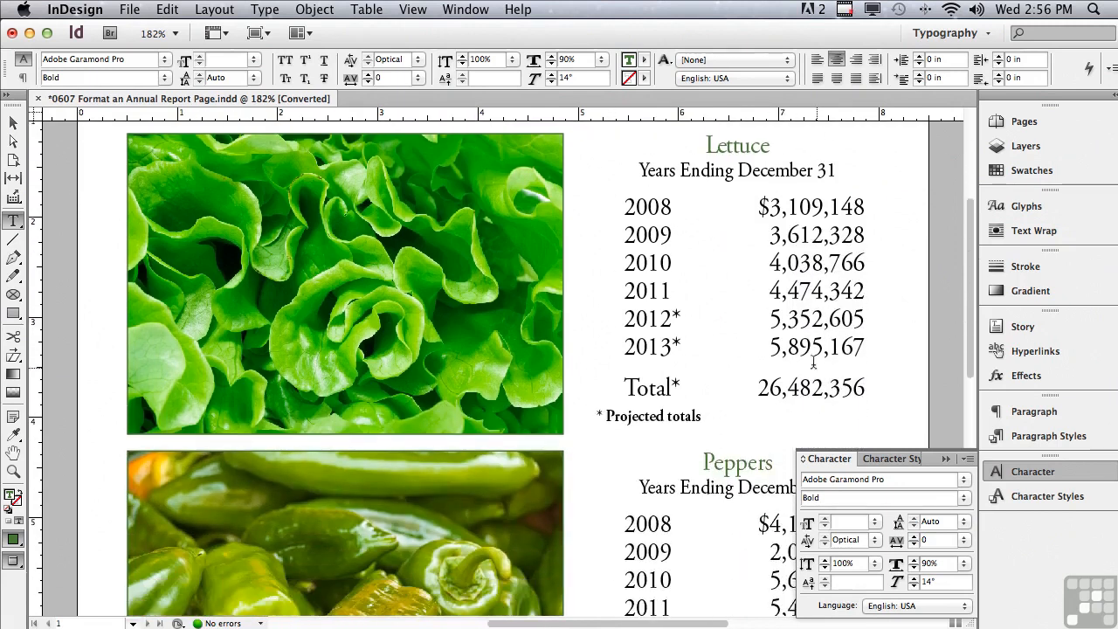
# Set the "Lettuce" table heading to the Bold font style
pyautogui.moveTo(624, 197); pyautogui.dragTo(866, 429)
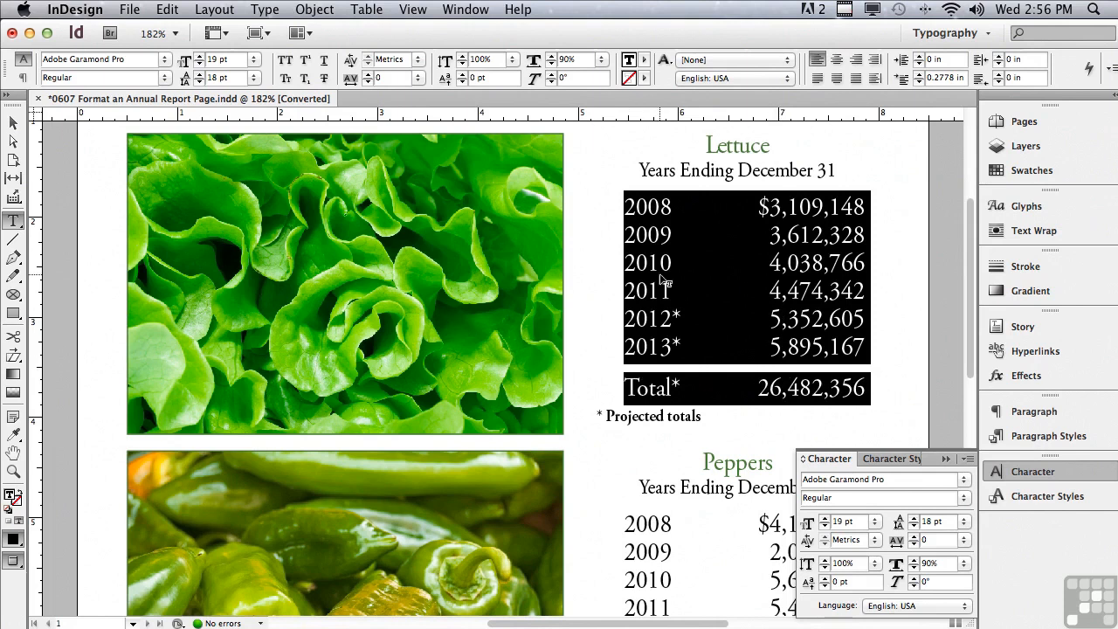
pyautogui.click(677, 140)
pyautogui.moveTo(699, 139); pyautogui.dragTo(772, 145)
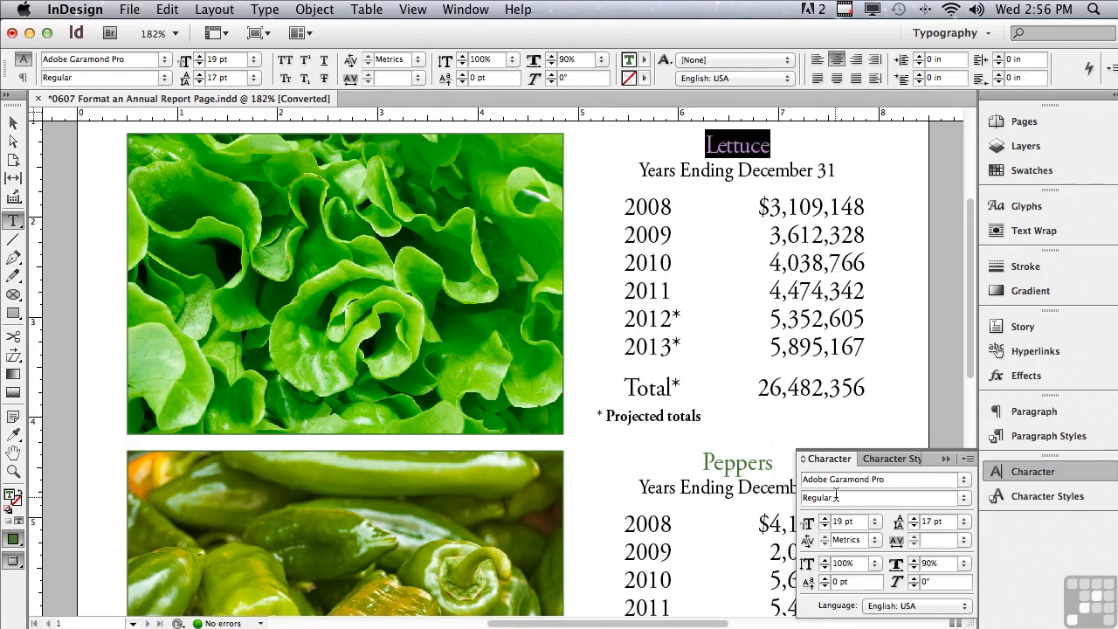
pyautogui.click(965, 501)
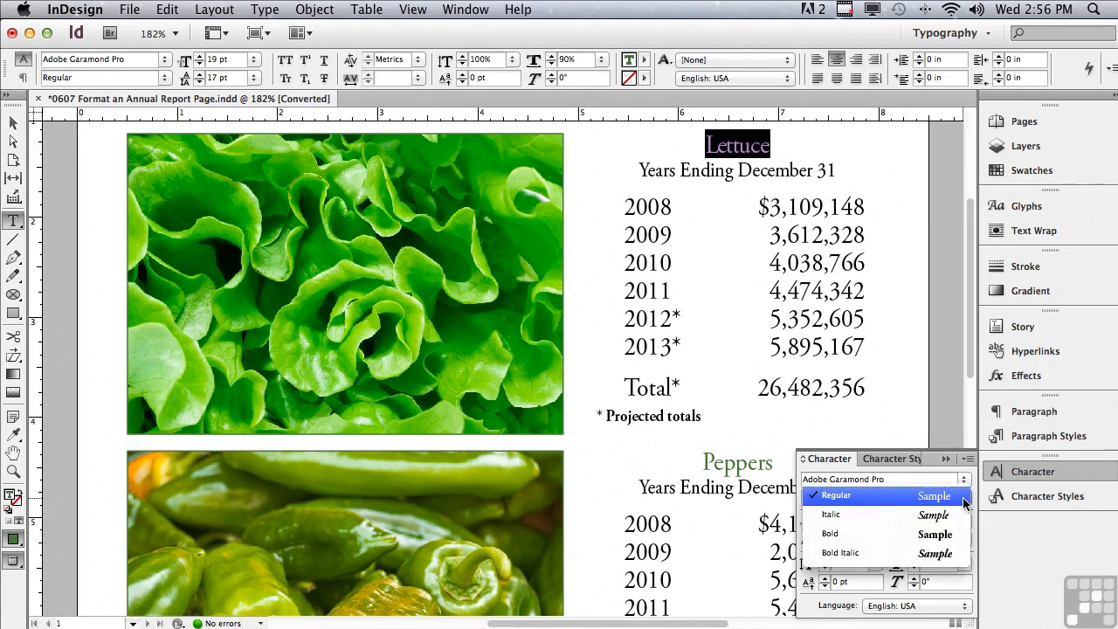
pyautogui.click(953, 533)
pyautogui.moveTo(844, 497); pyautogui.dragTo(784, 491)
pyautogui.write('Bold')
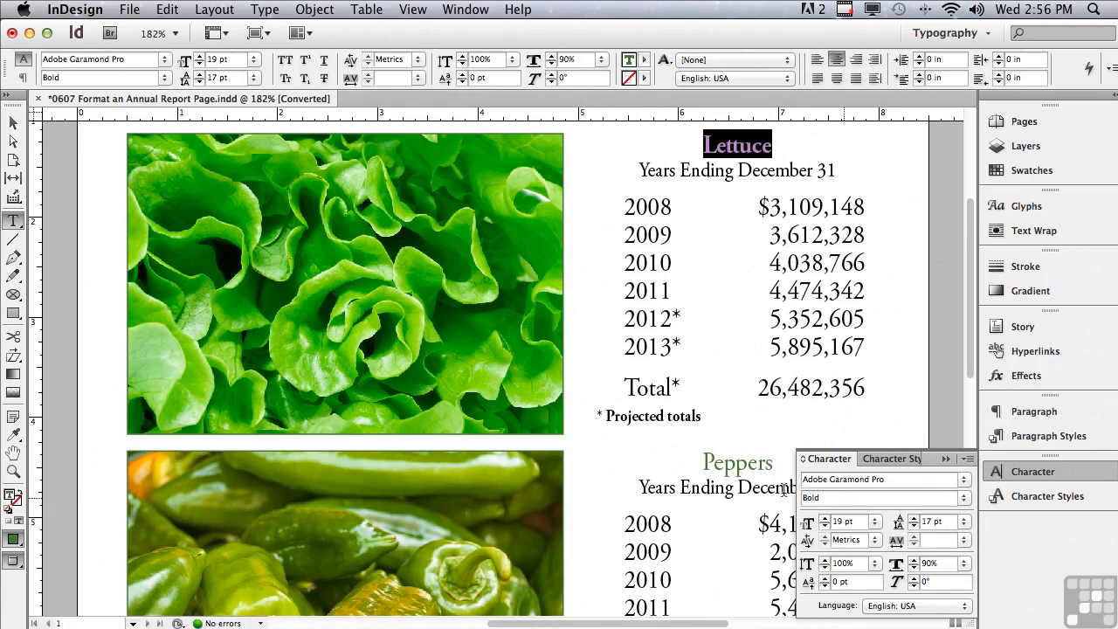
# Check the OpenType options available for the headline, then format the whole headline in small caps
pyautogui.moveTo(969, 350); pyautogui.dragTo(963, 311)
pyautogui.moveTo(171, 234); pyautogui.dragTo(826, 240)
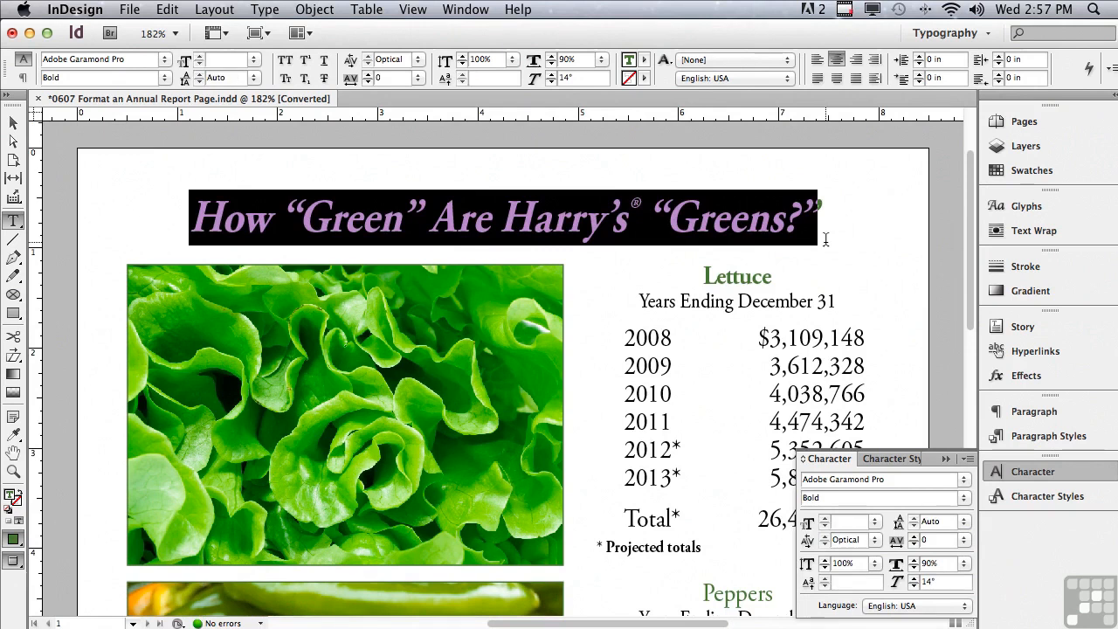
pyautogui.click(967, 458)
pyautogui.moveTo(928, 495)
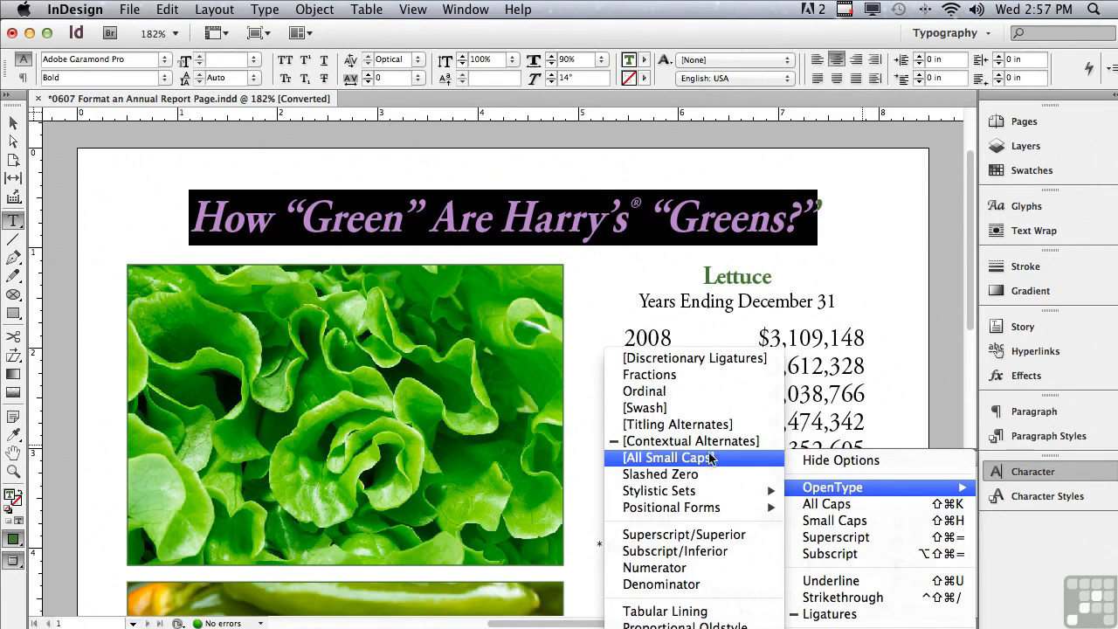
pyautogui.click(525, 385)
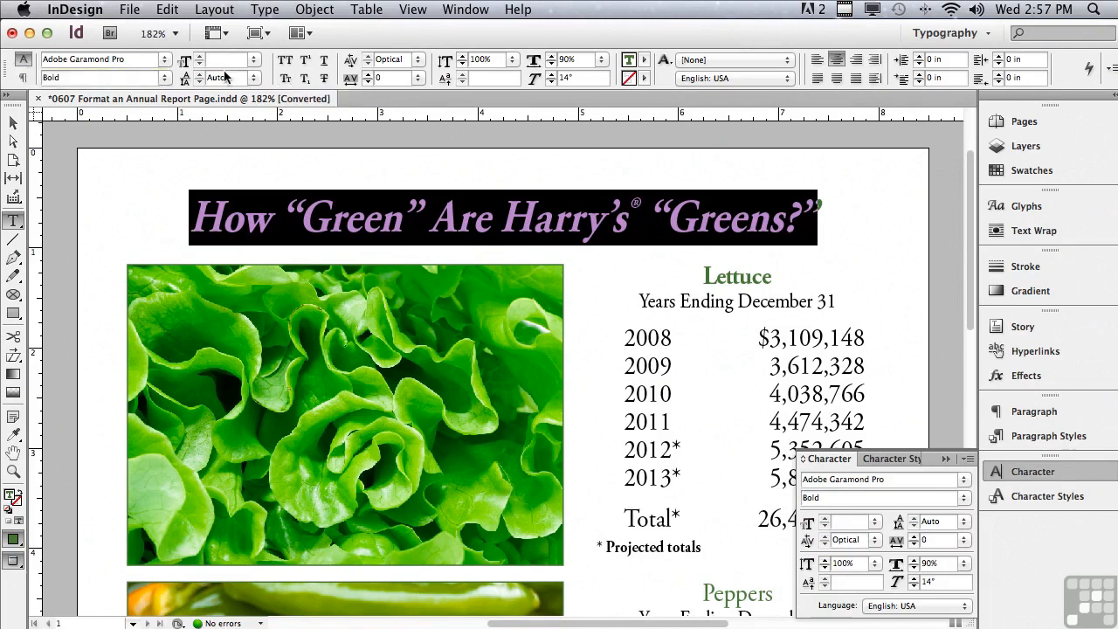
pyautogui.click(288, 80)
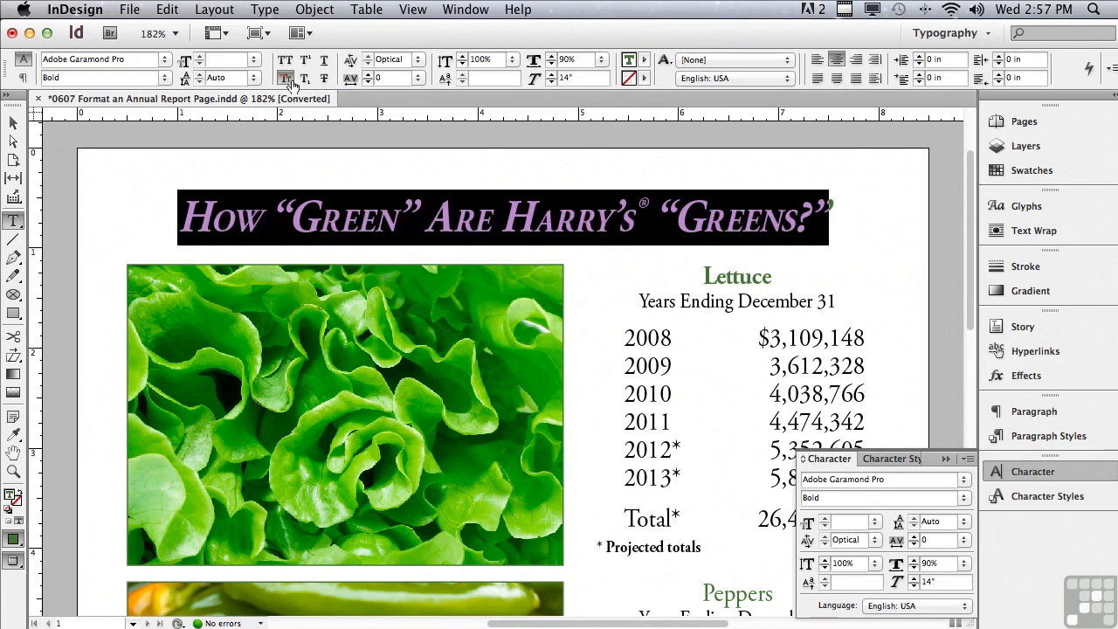
# Apply both strikethrough and underline to the total figure in the Lettuce table
pyautogui.scroll(-1, 972, 193)
pyautogui.moveTo(972, 192); pyautogui.dragTo(972, 254)
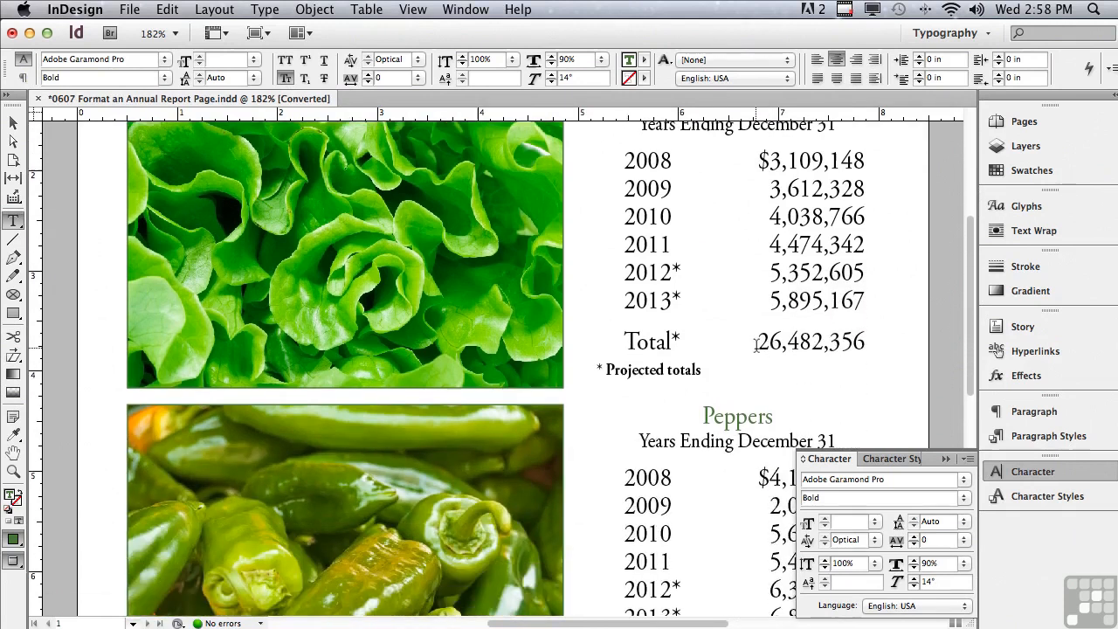
pyautogui.moveTo(757, 343); pyautogui.dragTo(856, 345)
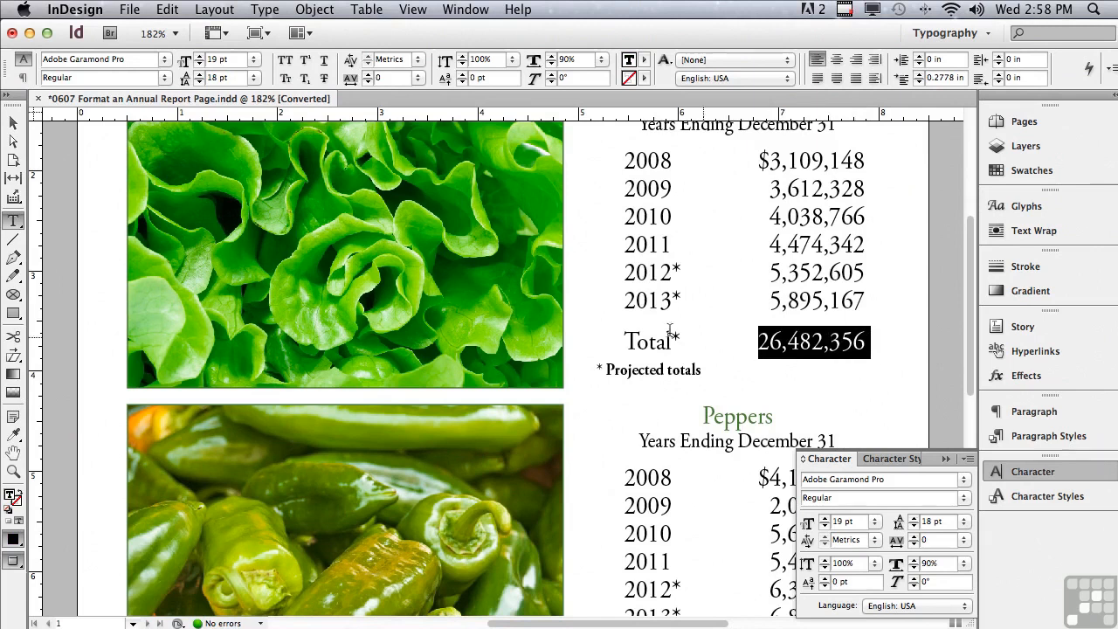
pyautogui.click(324, 80)
pyautogui.click(324, 60)
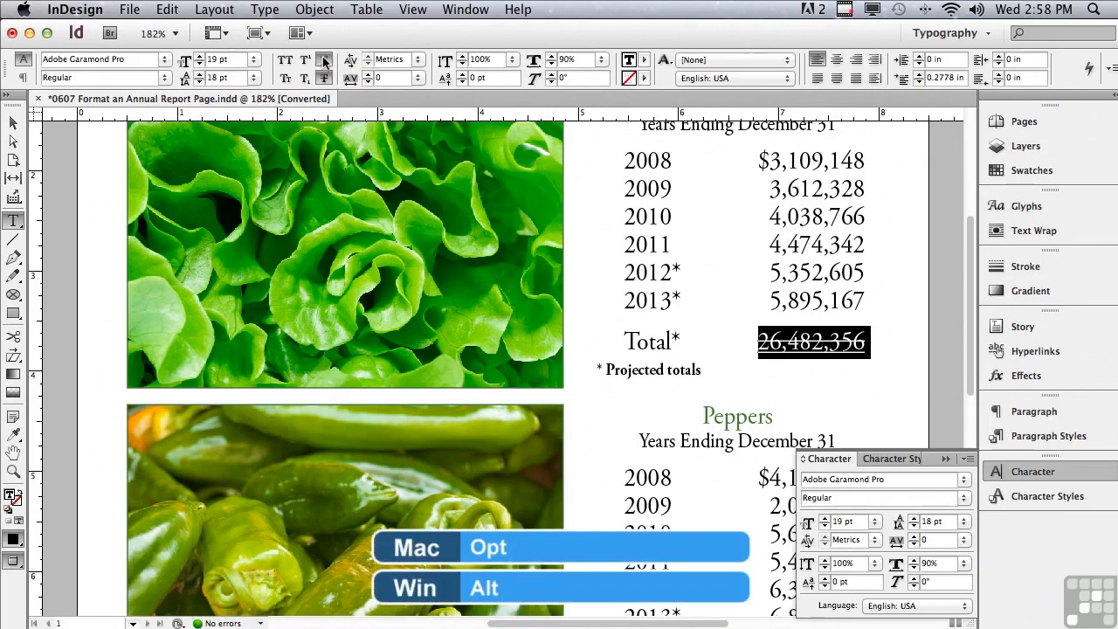
# Set the Lettuce total's underline to a 4 pt weight and the Thin - Thin type
pyautogui.keyDown('alt'); pyautogui.click(324, 60); pyautogui.keyUp('alt')
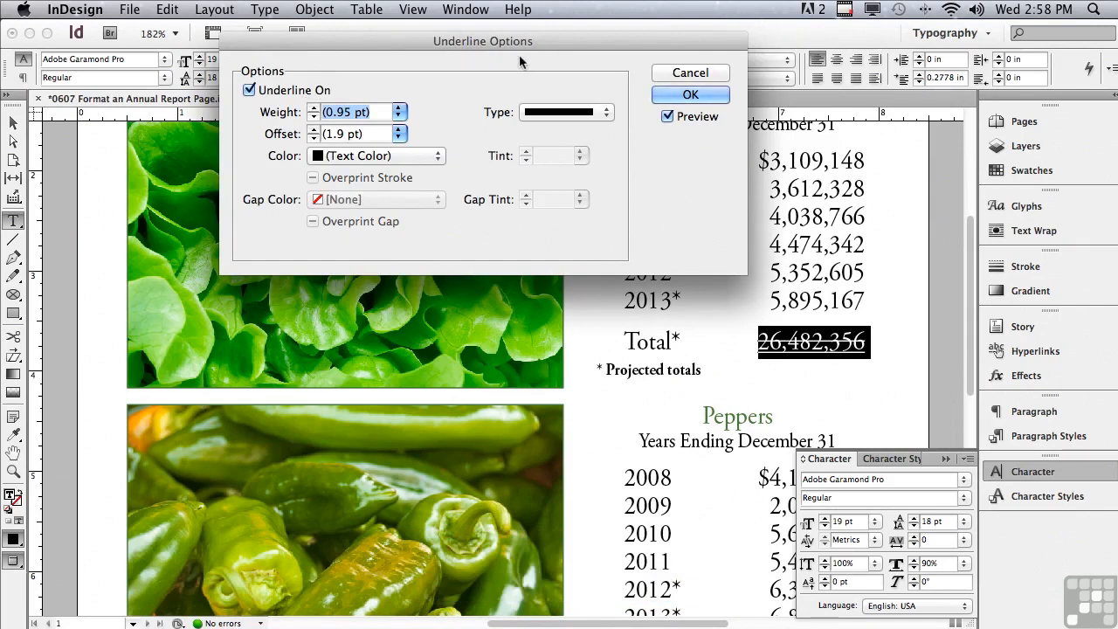
pyautogui.click(399, 116)
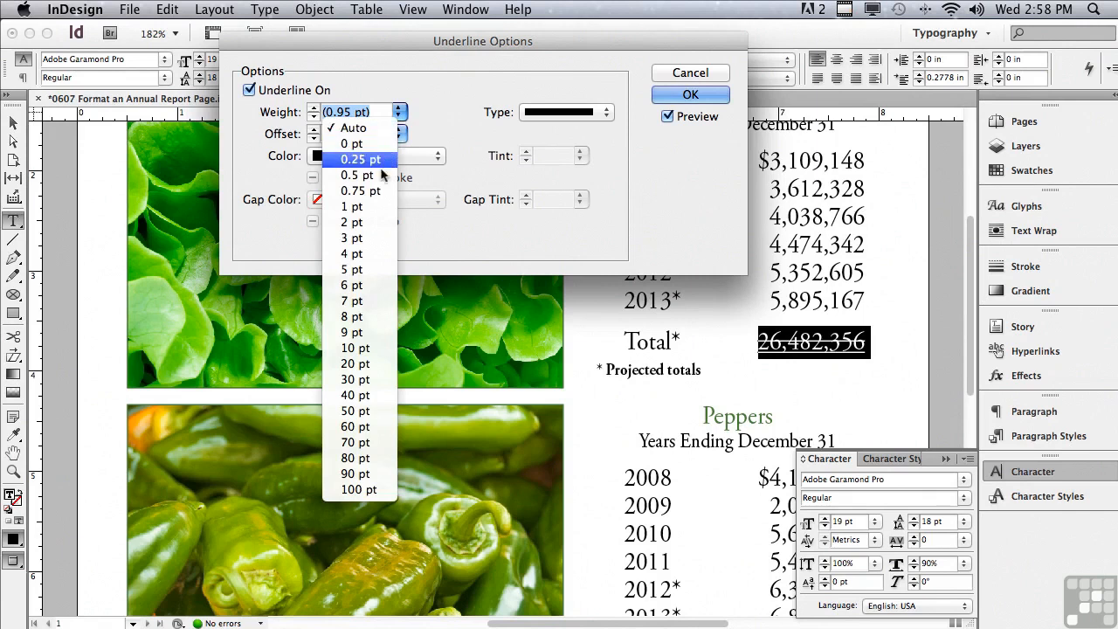
pyautogui.click(368, 260)
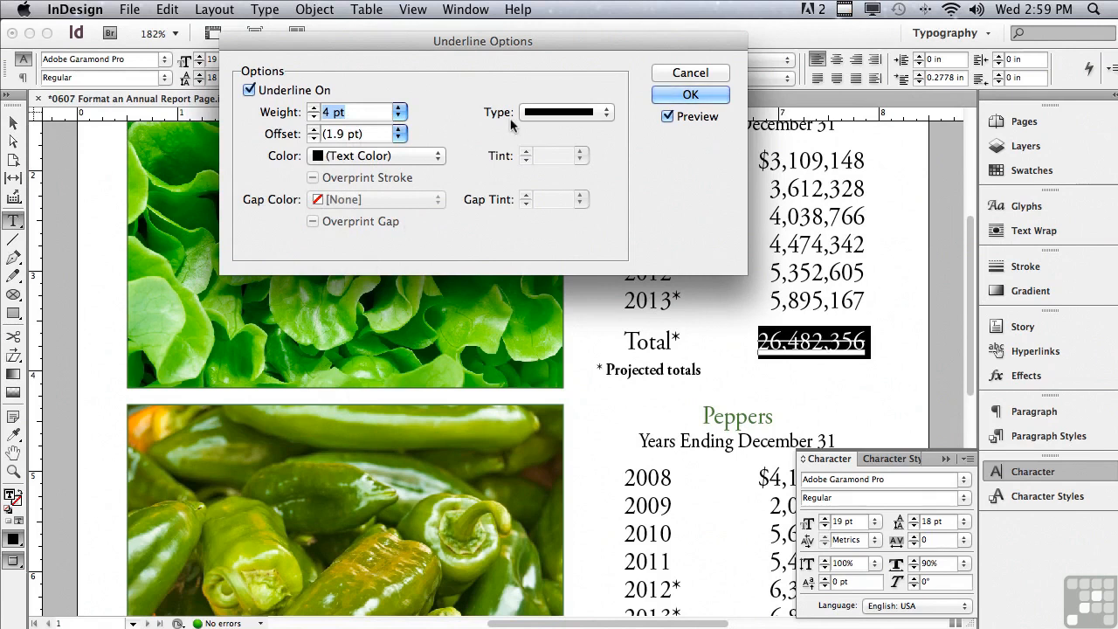
pyautogui.click(549, 117)
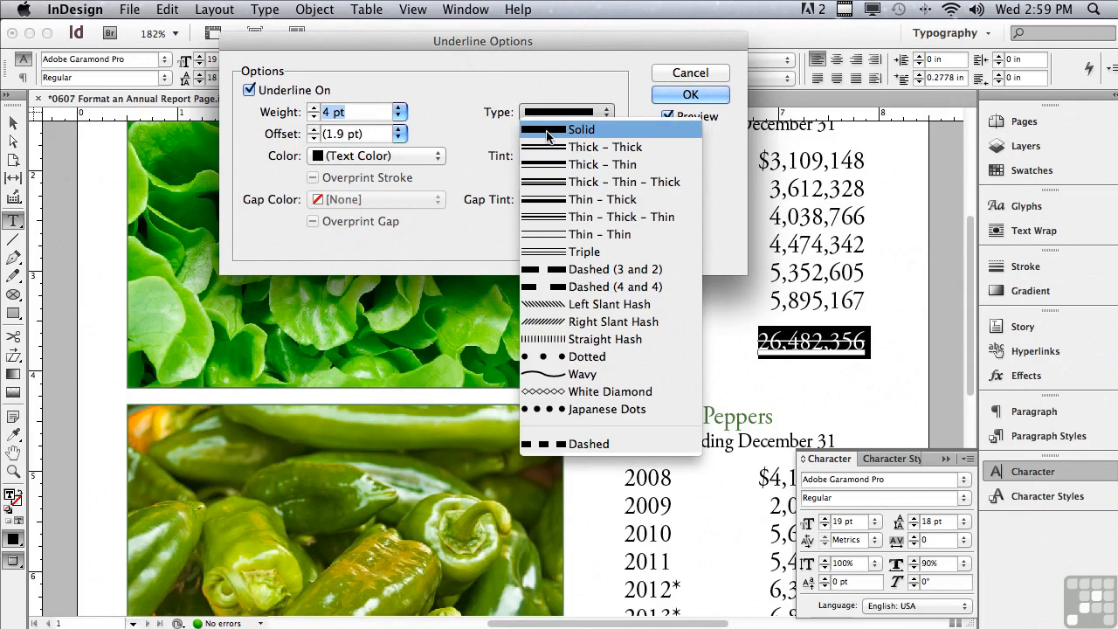
pyautogui.click(556, 236)
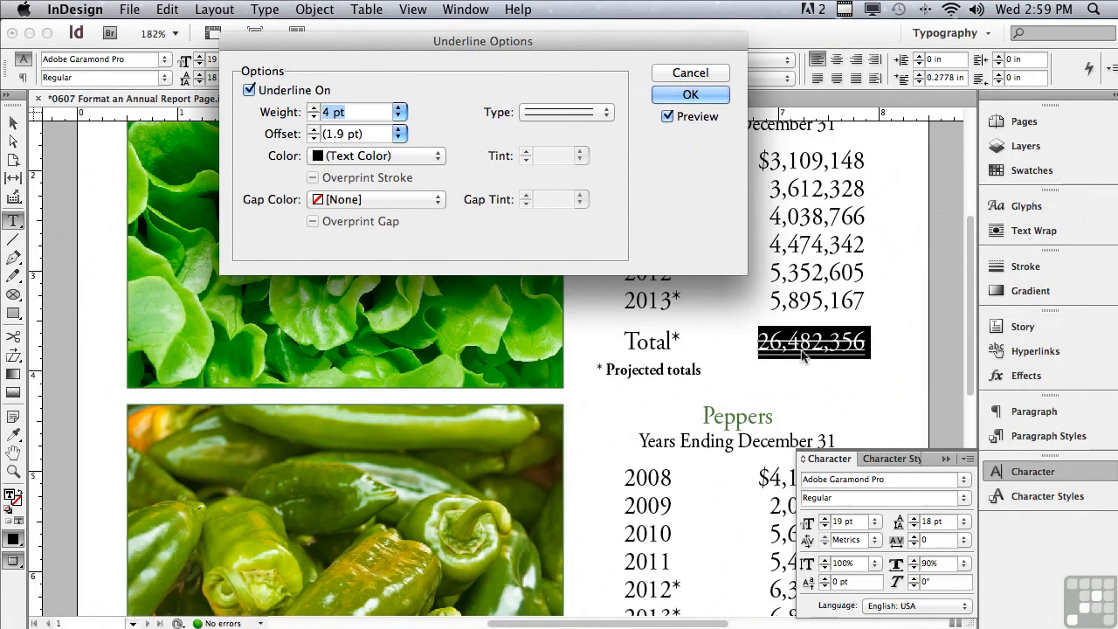
# Set the underline offset of the Lettuce total to 6 pt and accept the underline options
pyautogui.click(313, 129)
pyautogui.click(313, 129)
pyautogui.click(313, 129)
pyautogui.click(314, 129)
pyautogui.click(314, 129)
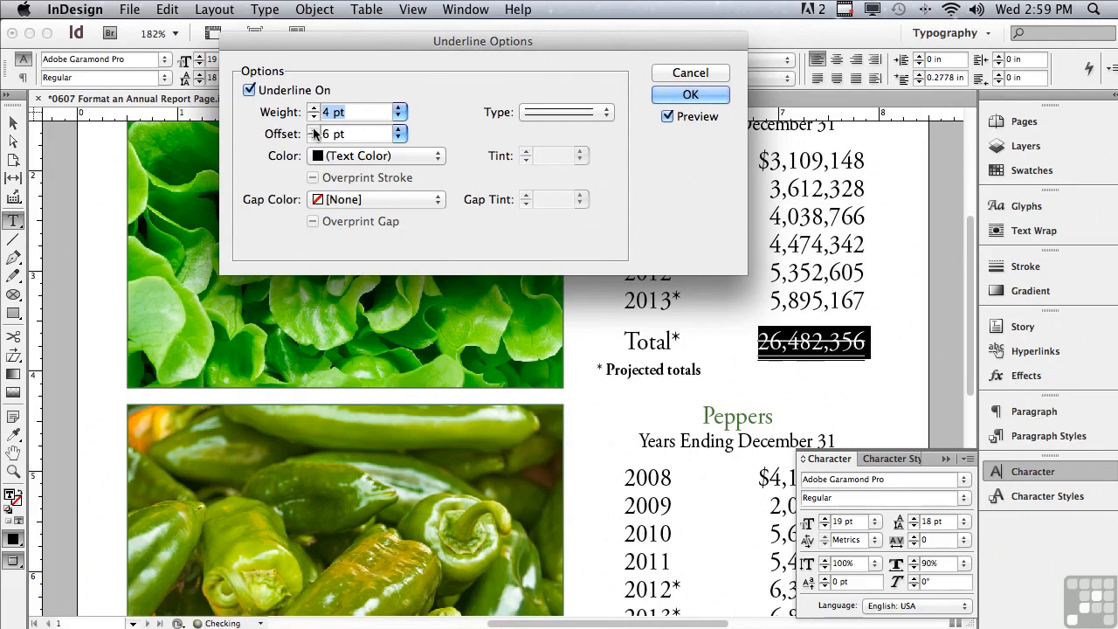
pyautogui.click(687, 95)
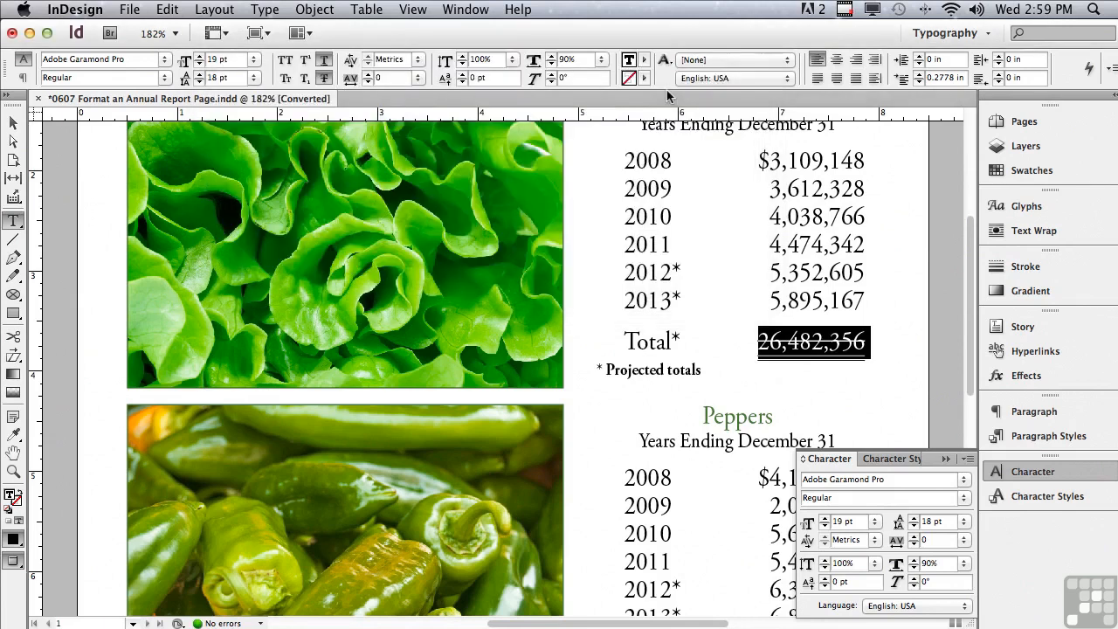
# Set the Lettuce total's strikethrough to a 4 pt weight and the Thin - Thin type
pyautogui.keyDown('alt'); pyautogui.click(324, 78); pyautogui.keyUp('alt')
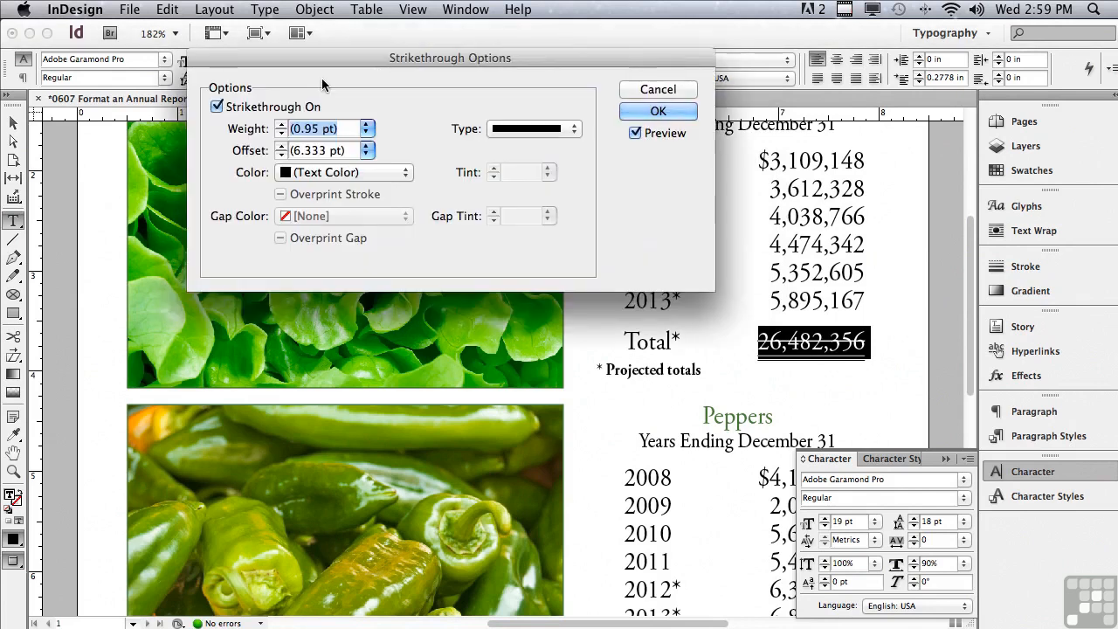
pyautogui.moveTo(317, 70); pyautogui.dragTo(309, 126)
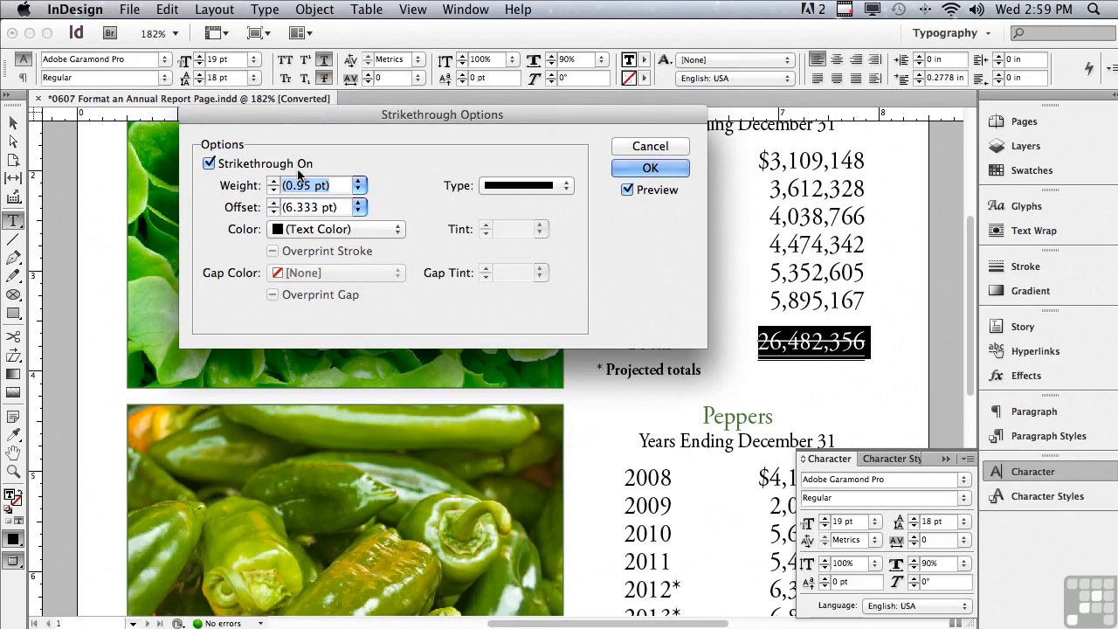
pyautogui.click(358, 186)
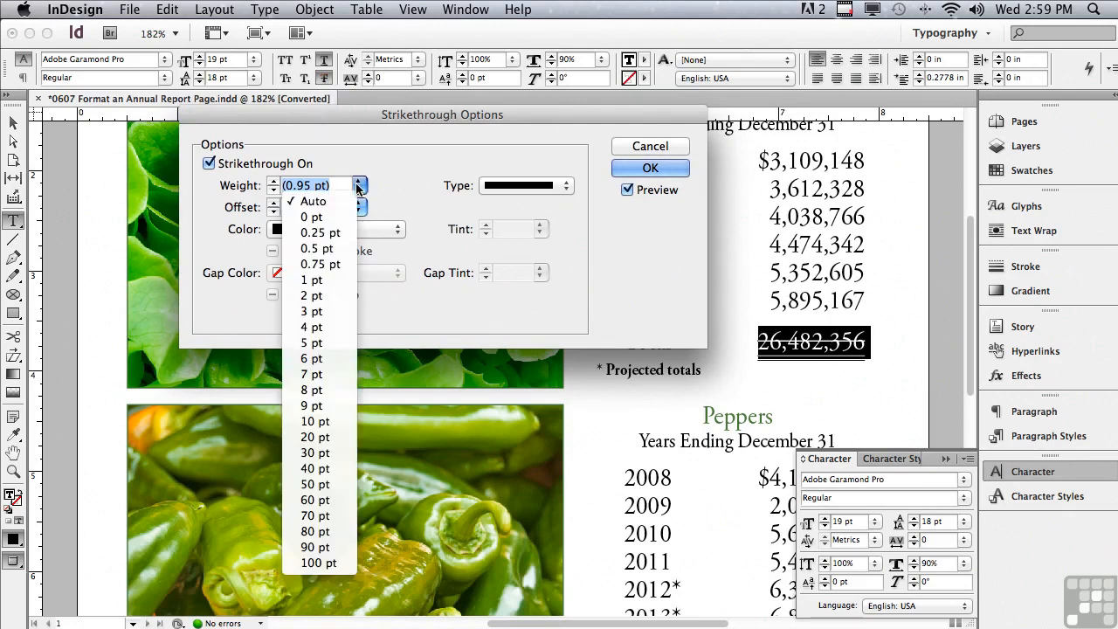
pyautogui.click(319, 326)
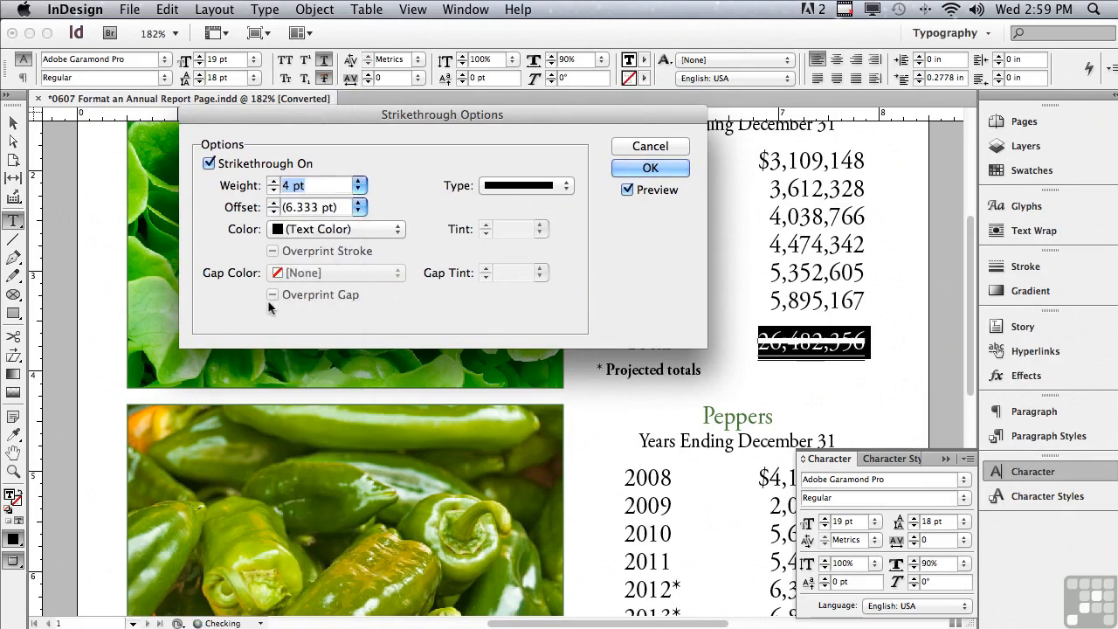
pyautogui.click(516, 186)
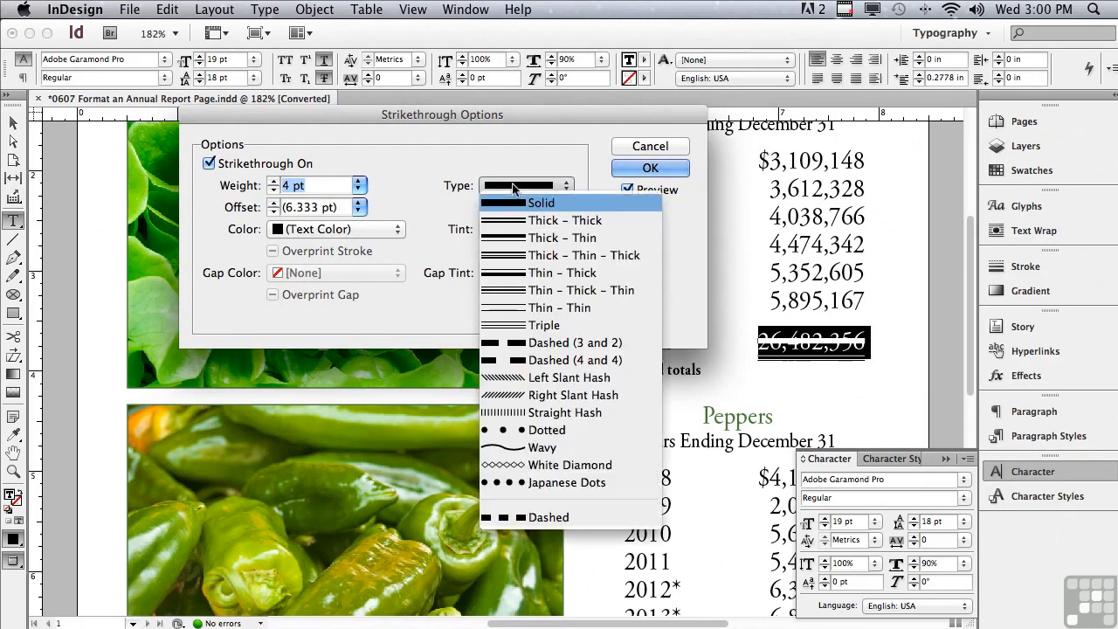
pyautogui.click(527, 307)
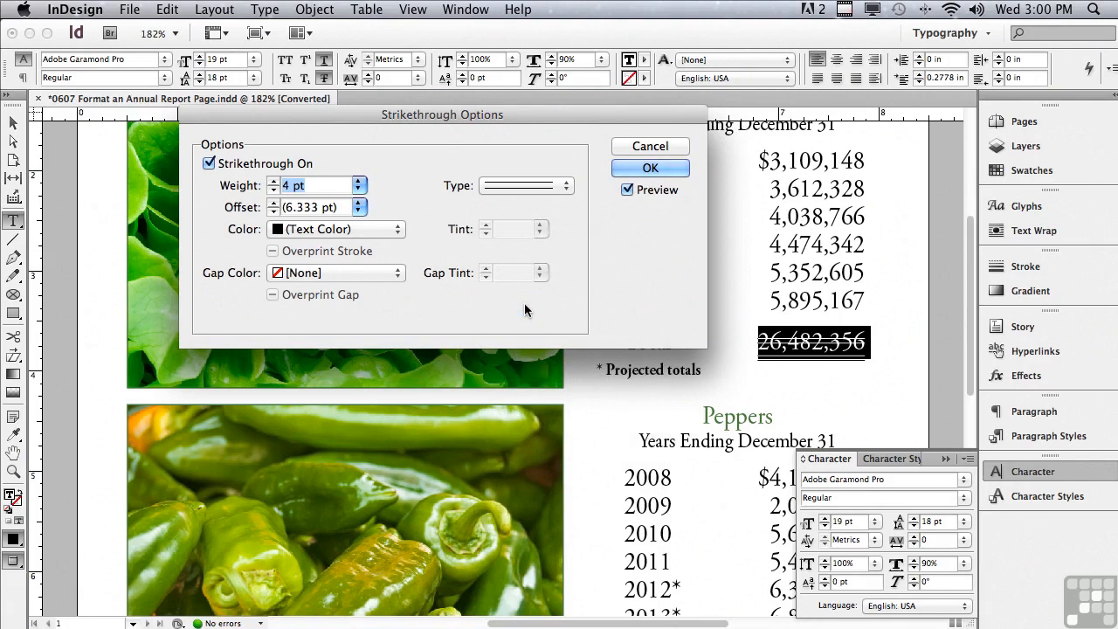
# Raise the strikethrough above the Lettuce total with an 18 pt offset and accept the strikethrough options
pyautogui.click(273, 203)
pyautogui.click(274, 202)
pyautogui.click(273, 202)
pyautogui.click(274, 204)
pyautogui.click(273, 205)
pyautogui.click(274, 204)
pyautogui.click(273, 205)
pyautogui.click(273, 204)
pyautogui.click(274, 204)
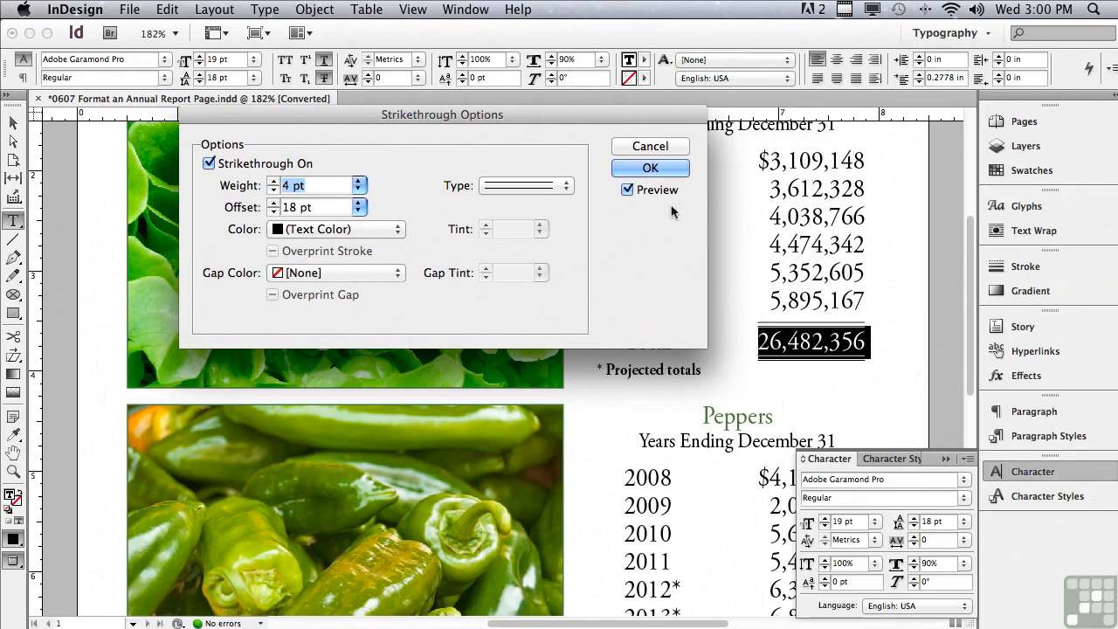
pyautogui.click(647, 168)
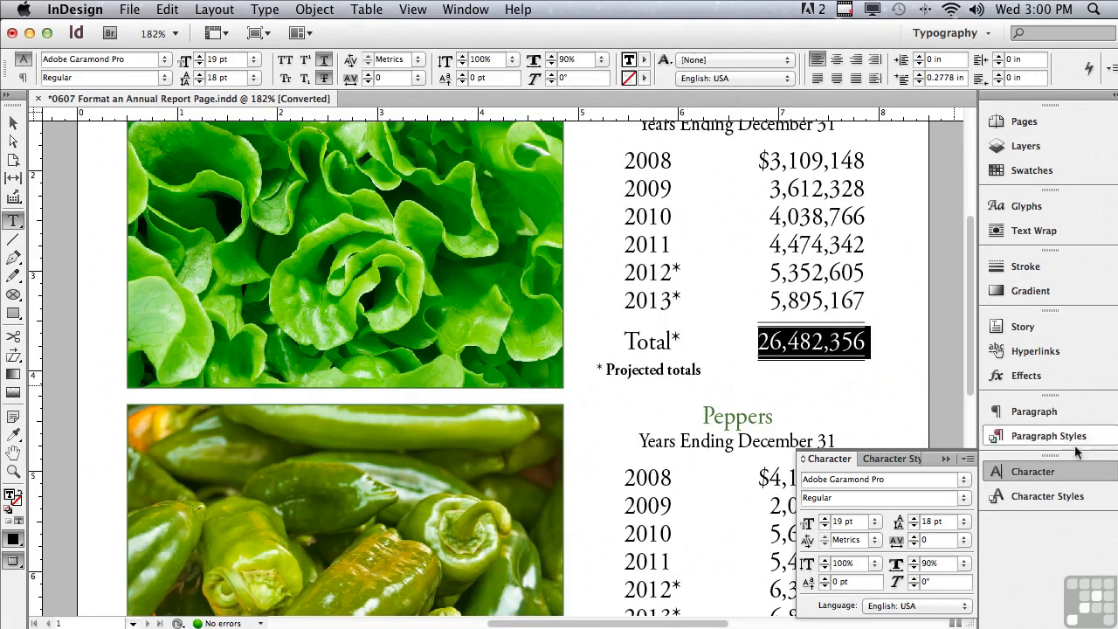
# Create a character style named "Total" from the formatted Lettuce total and apply it to the selection
pyautogui.click(1045, 496)
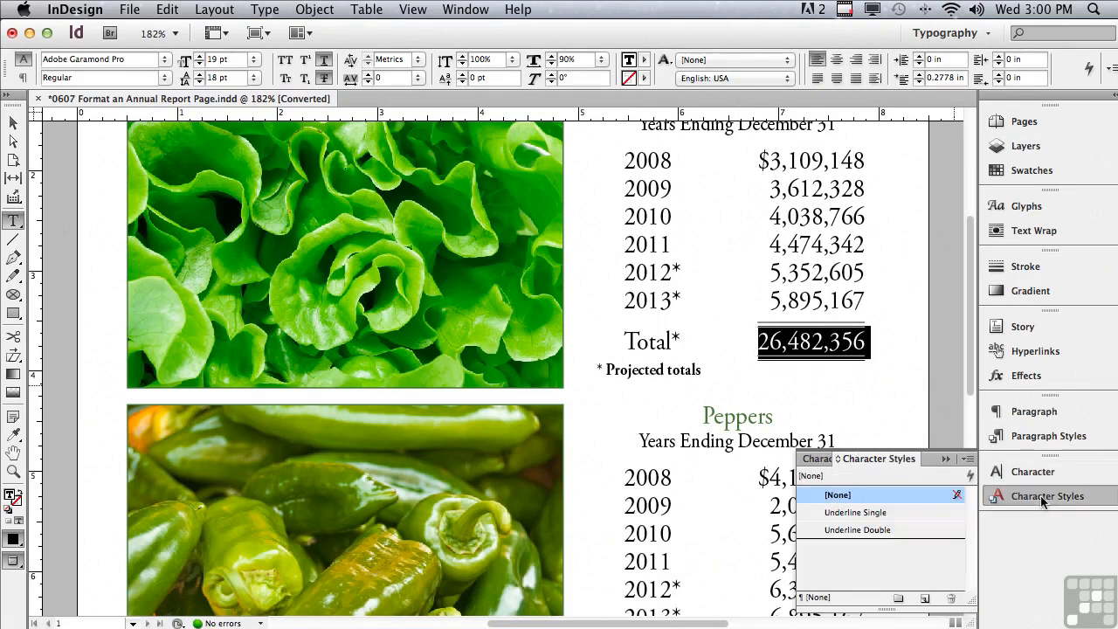
pyautogui.click(968, 459)
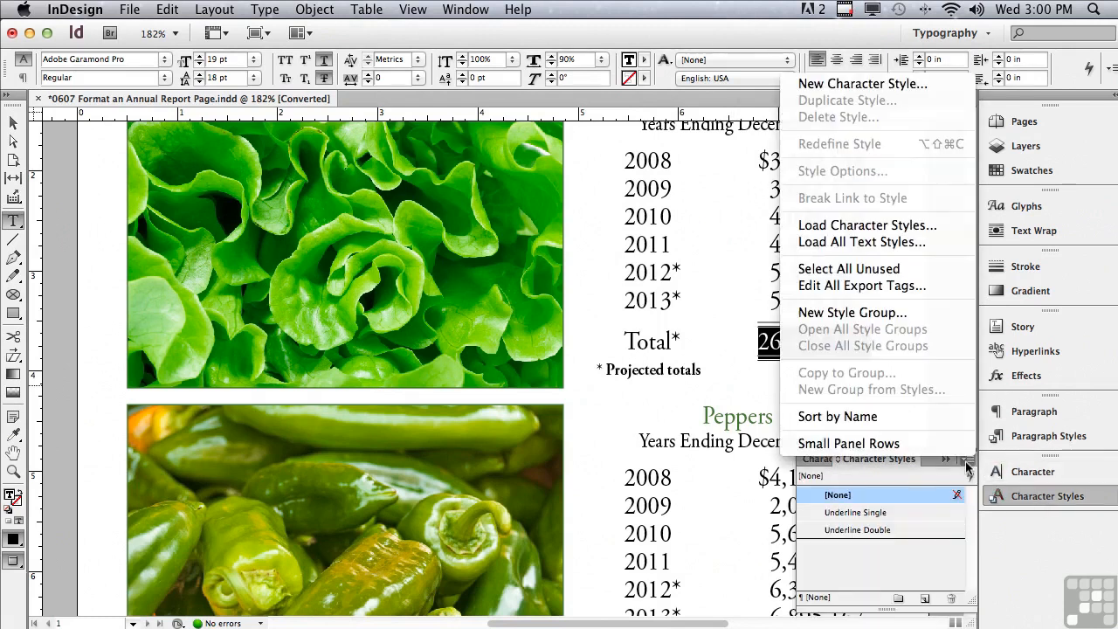
pyautogui.click(856, 85)
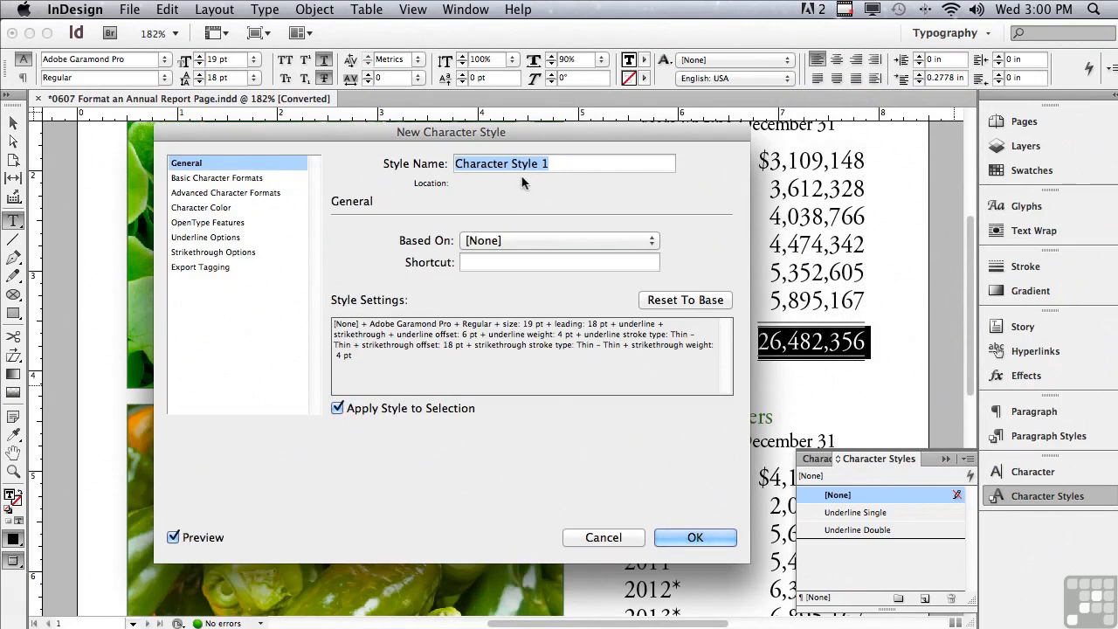
pyautogui.write('Total')
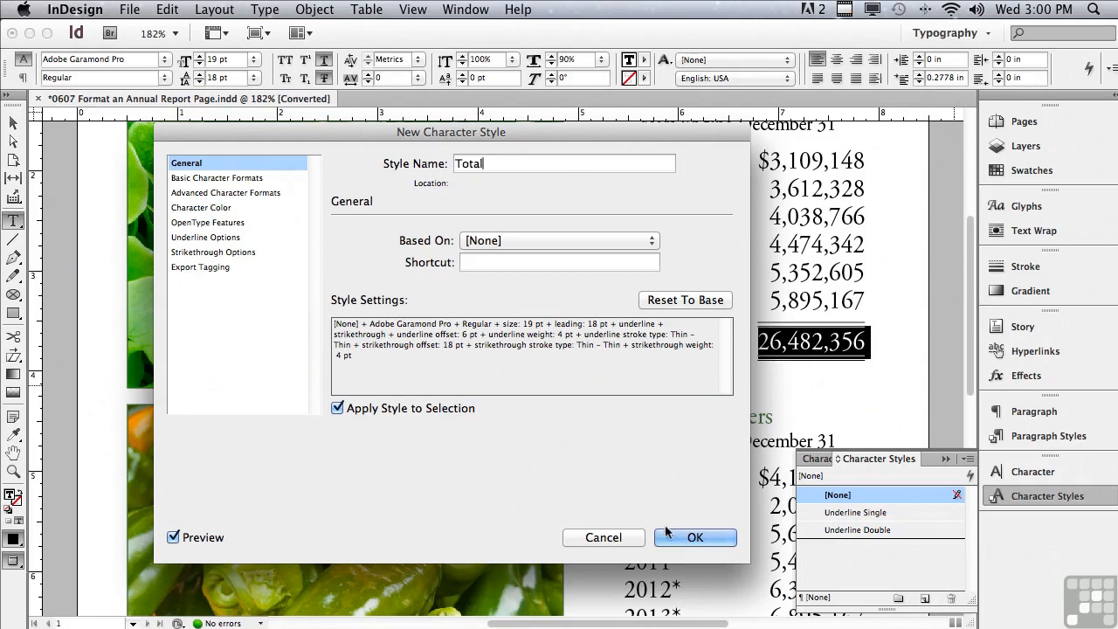
pyautogui.press('Return')
# Apply the Total character style to the total figures in the Peppers and Exotic tables
pyautogui.moveTo(972, 391); pyautogui.dragTo(967, 511)
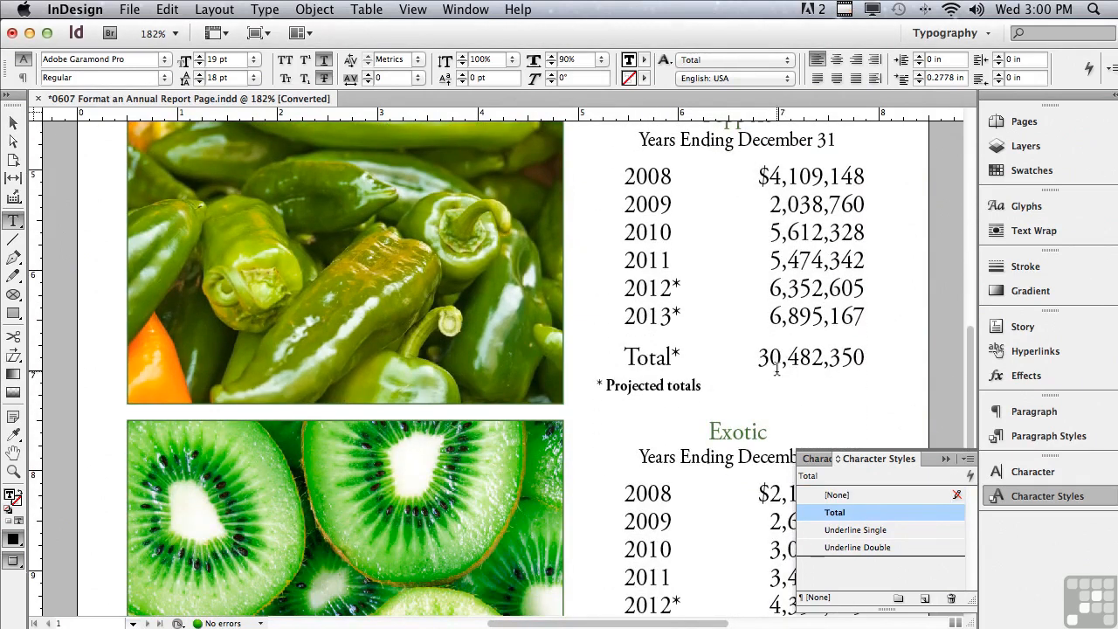
pyautogui.moveTo(757, 358); pyautogui.dragTo(874, 359)
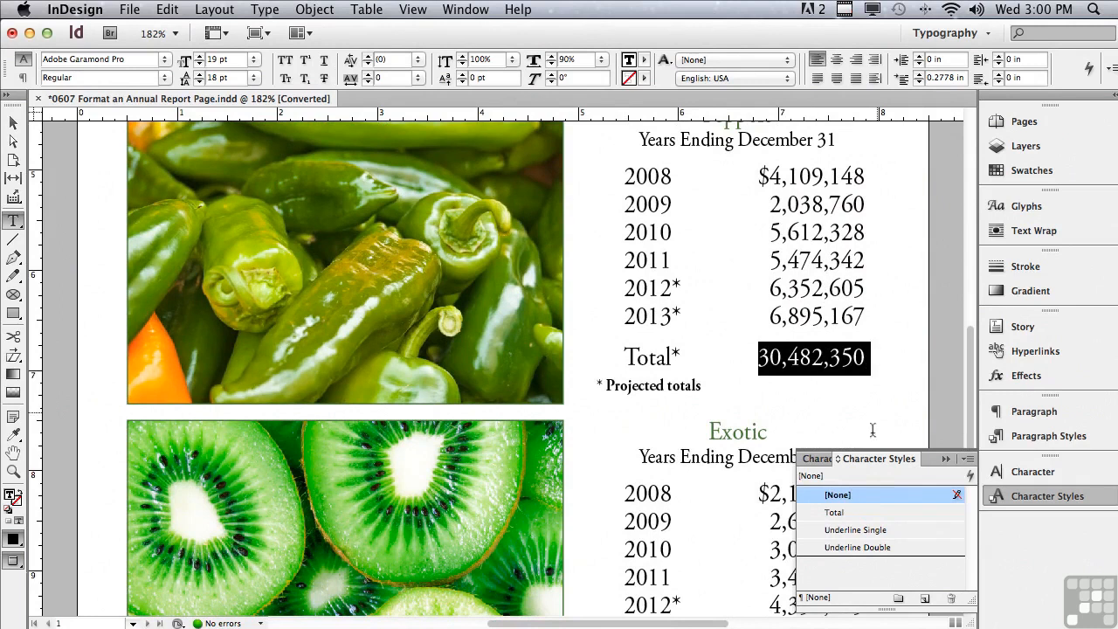
pyautogui.click(837, 513)
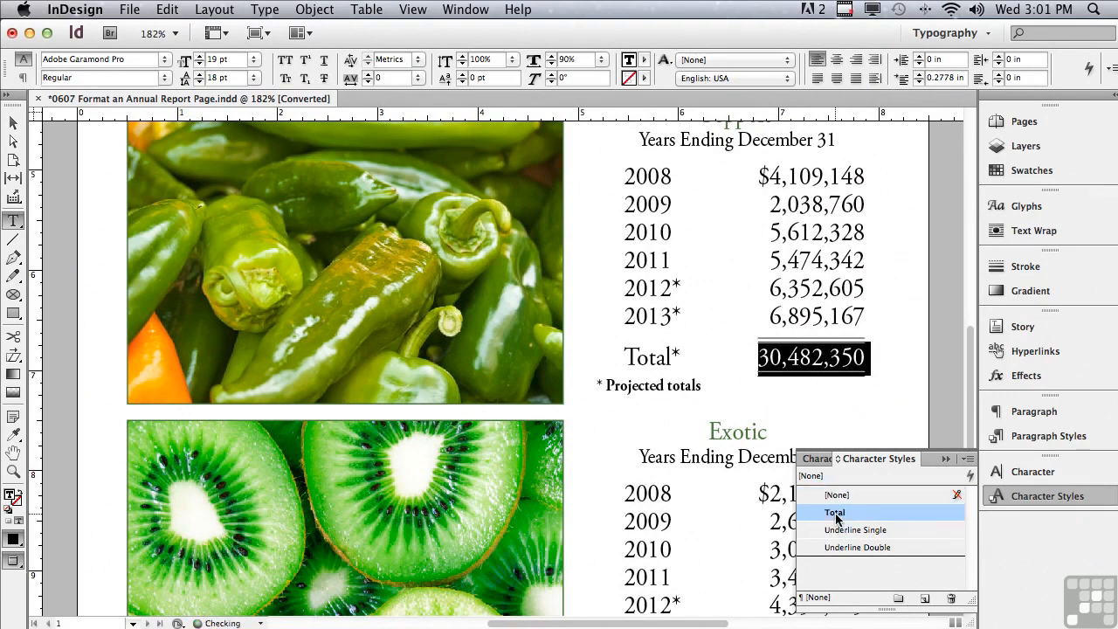
pyautogui.scroll(-8, 972, 388)
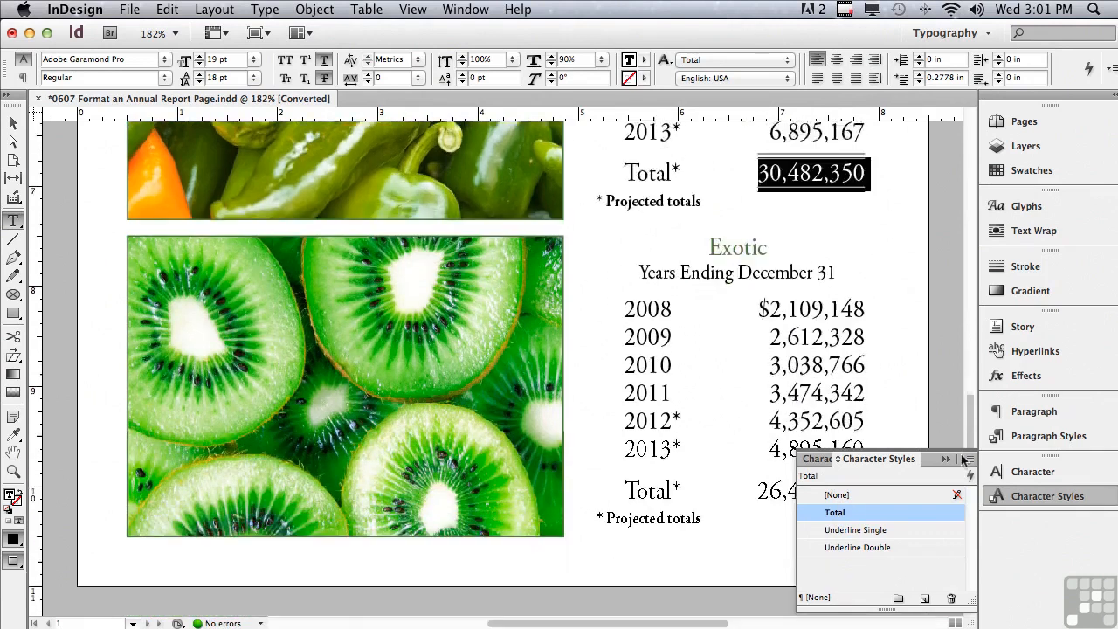
pyautogui.moveTo(759, 391); pyautogui.dragTo(881, 411)
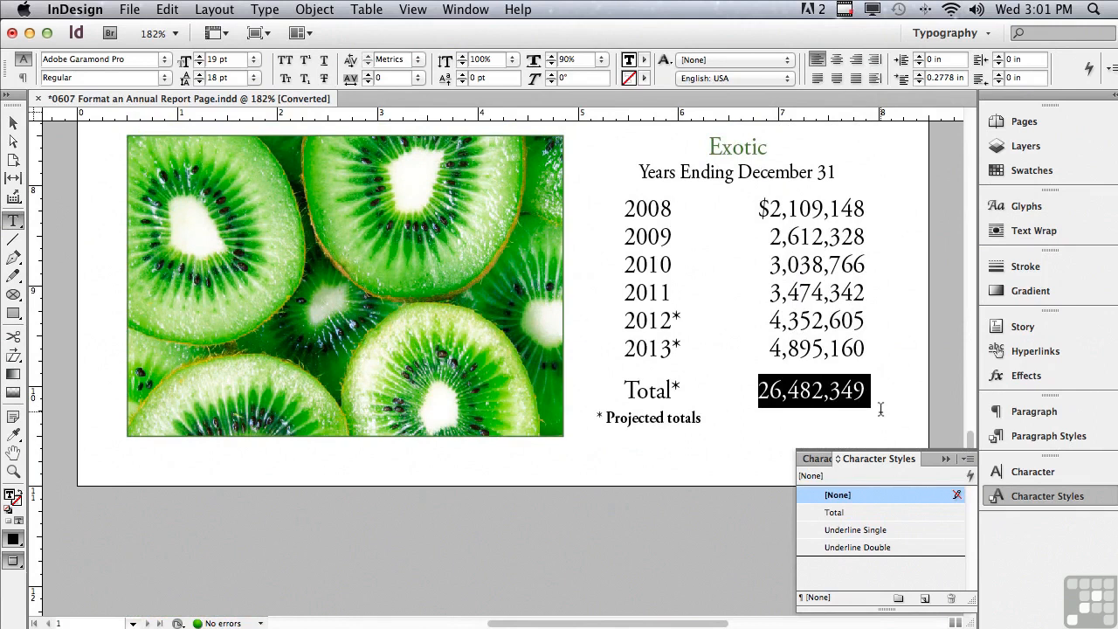
pyautogui.click(835, 512)
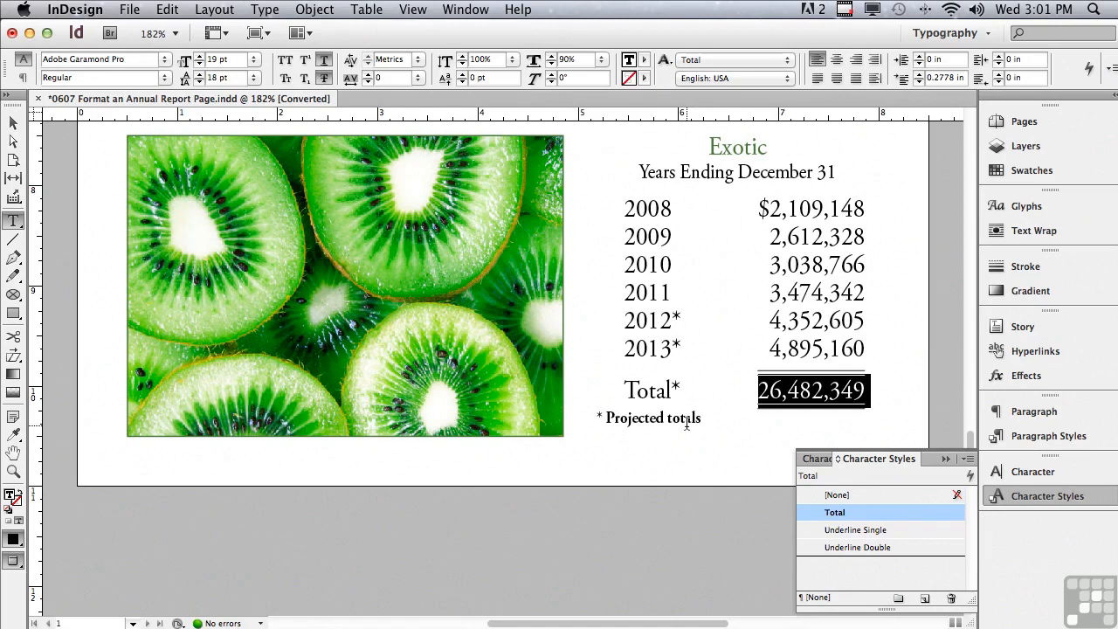
# Slightly widen the letter spacing of the "Lettuce" table heading
pyautogui.moveTo(972, 443); pyautogui.dragTo(982, 162)
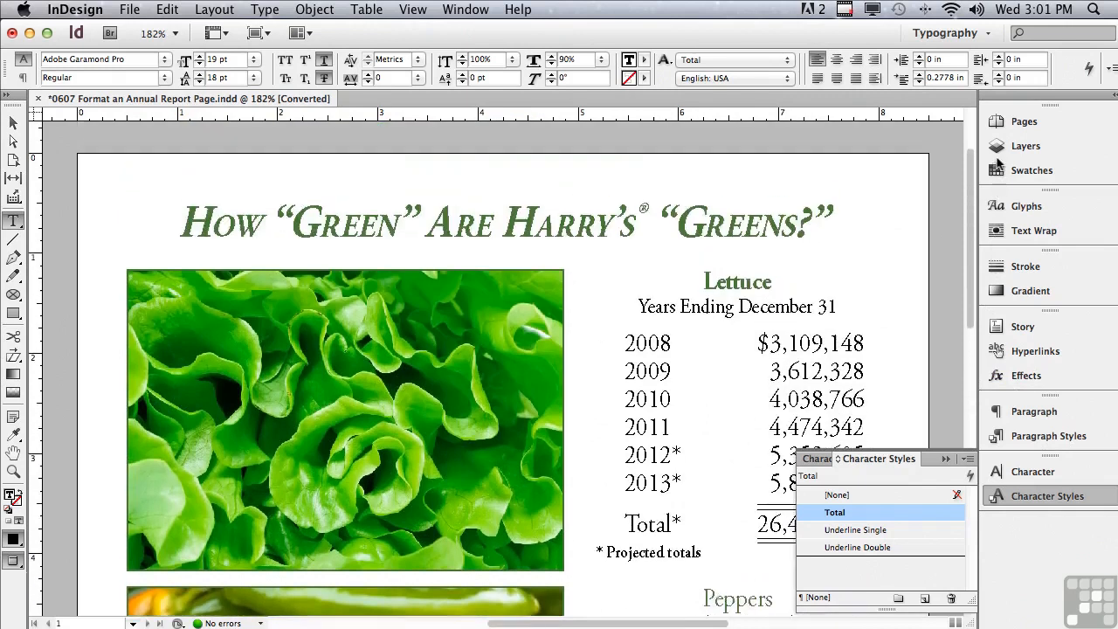
pyautogui.moveTo(703, 281); pyautogui.dragTo(793, 281)
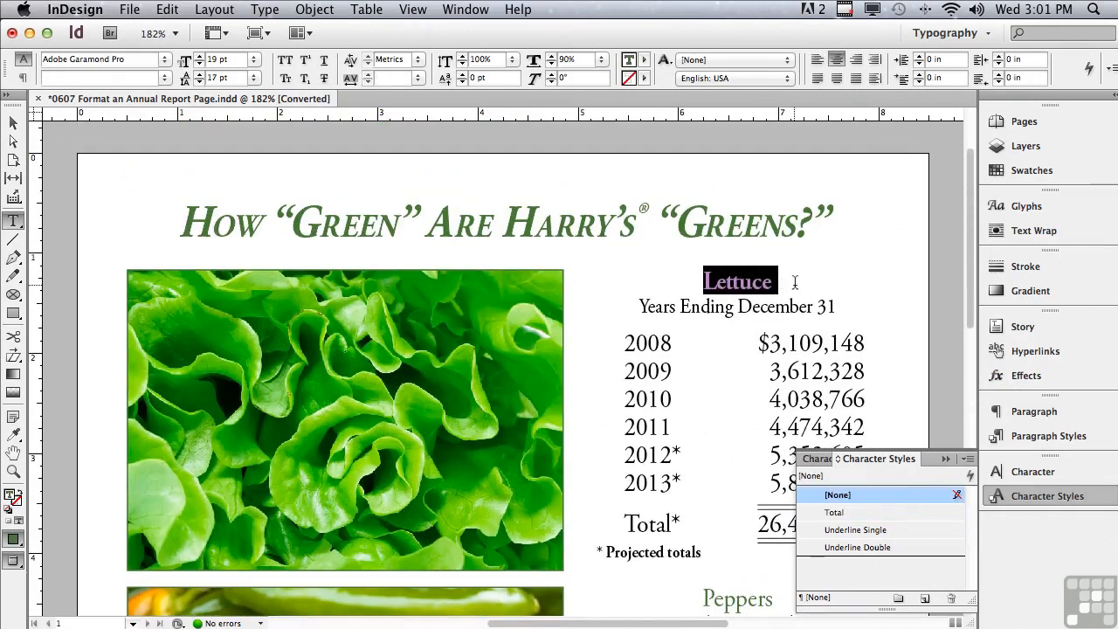
pyautogui.click(1014, 474)
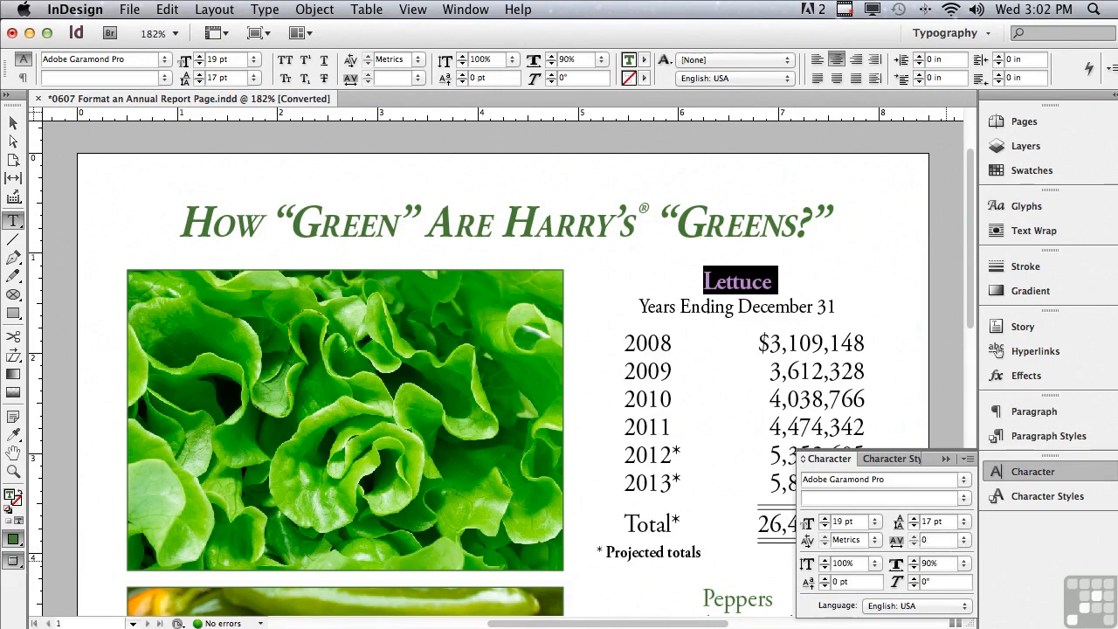
pyautogui.press('Return')
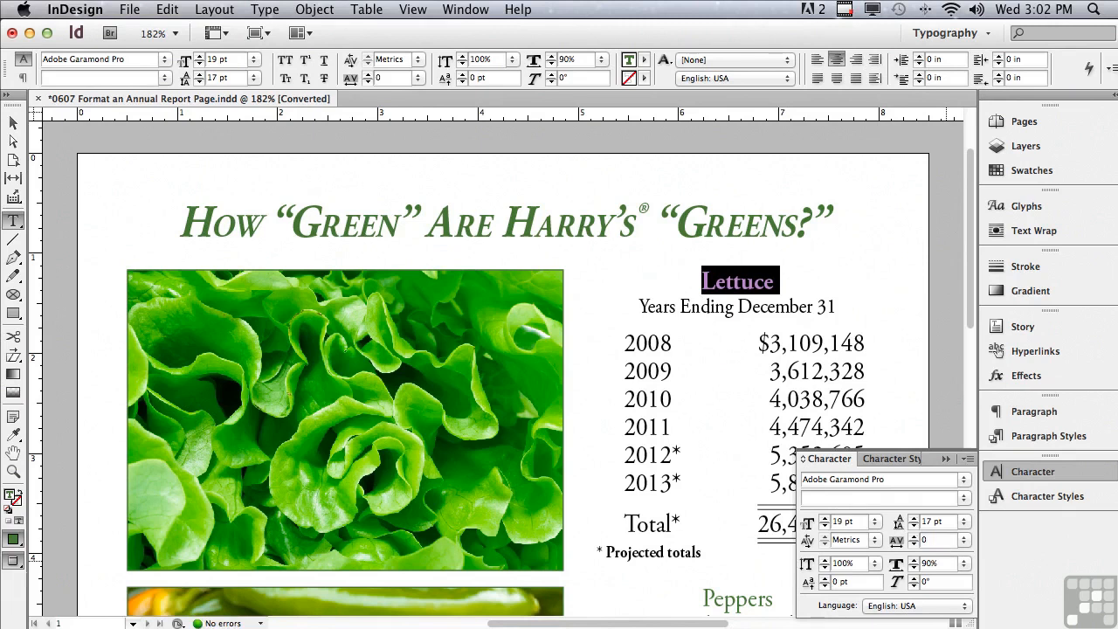